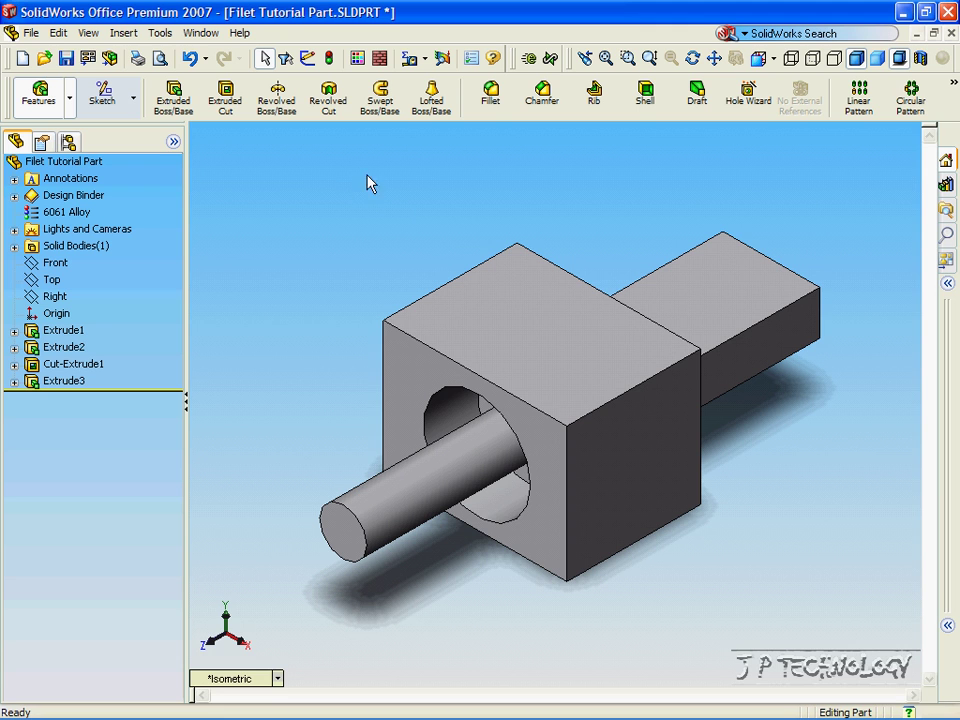
Step: Start a variable radius fillet on the block's bottom edge bordering the face that carries the rectangular bar
{"action": "left_click", "coordinate": [486, 108]}
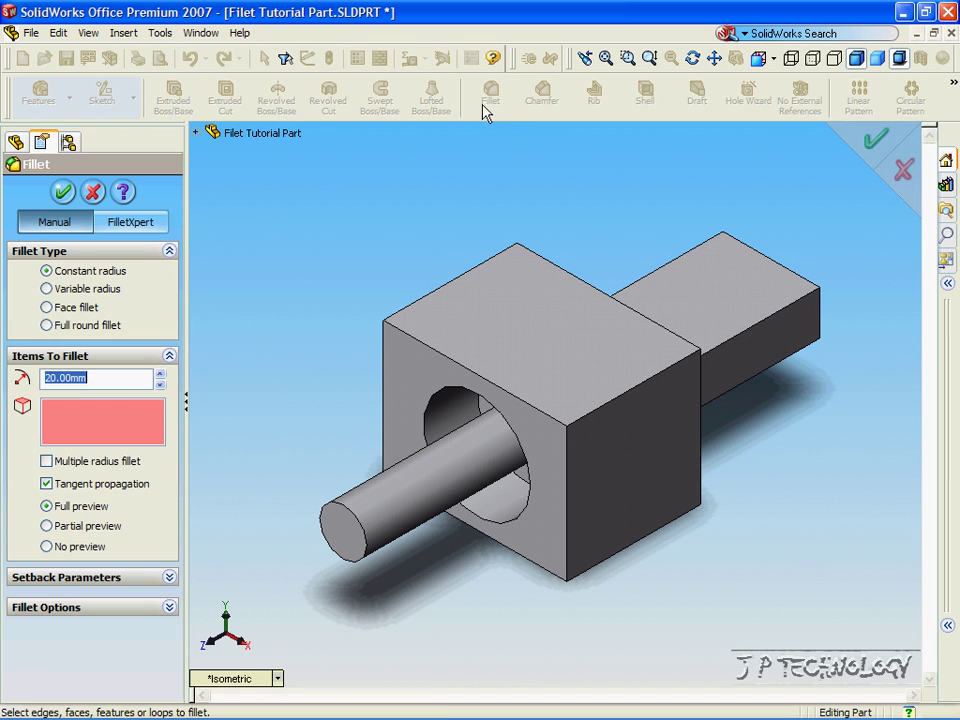
{"action": "left_click", "coordinate": [47, 288]}
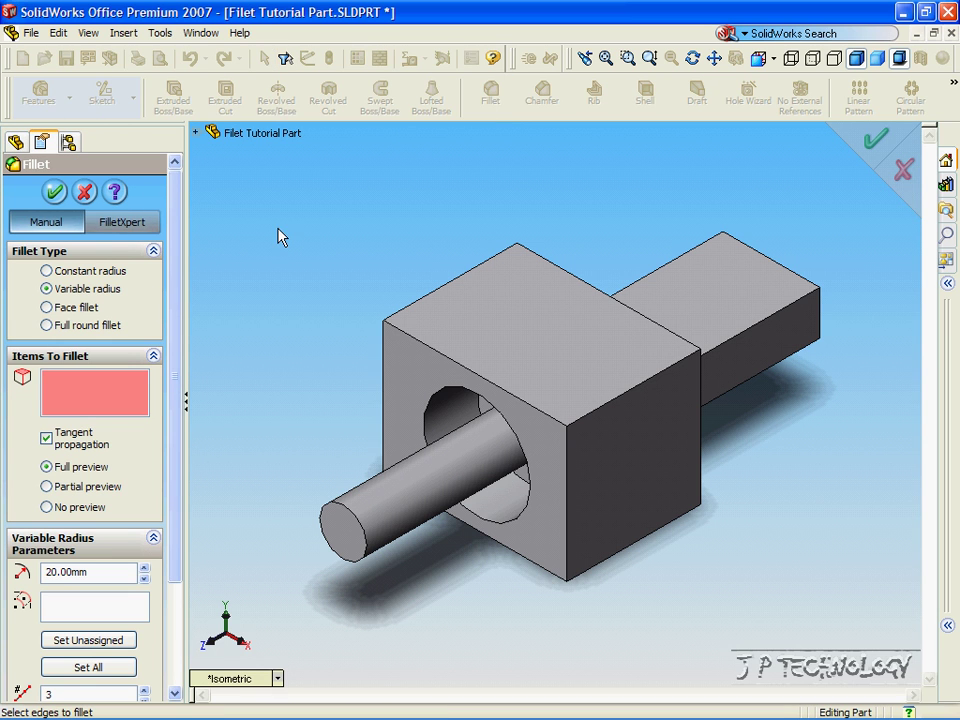
{"action": "key", "text": "Down"}
{"action": "key", "text": "Down"}
{"action": "key", "text": "Down"}
{"action": "key", "text": "Down"}
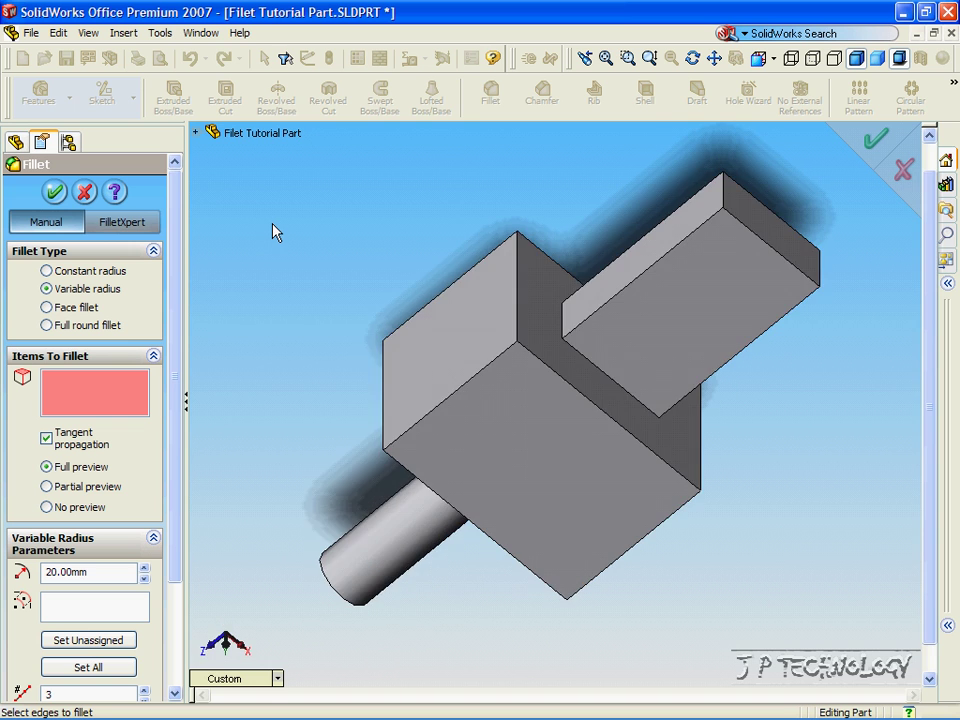
{"action": "key", "text": "Down"}
{"action": "key", "text": "Down"}
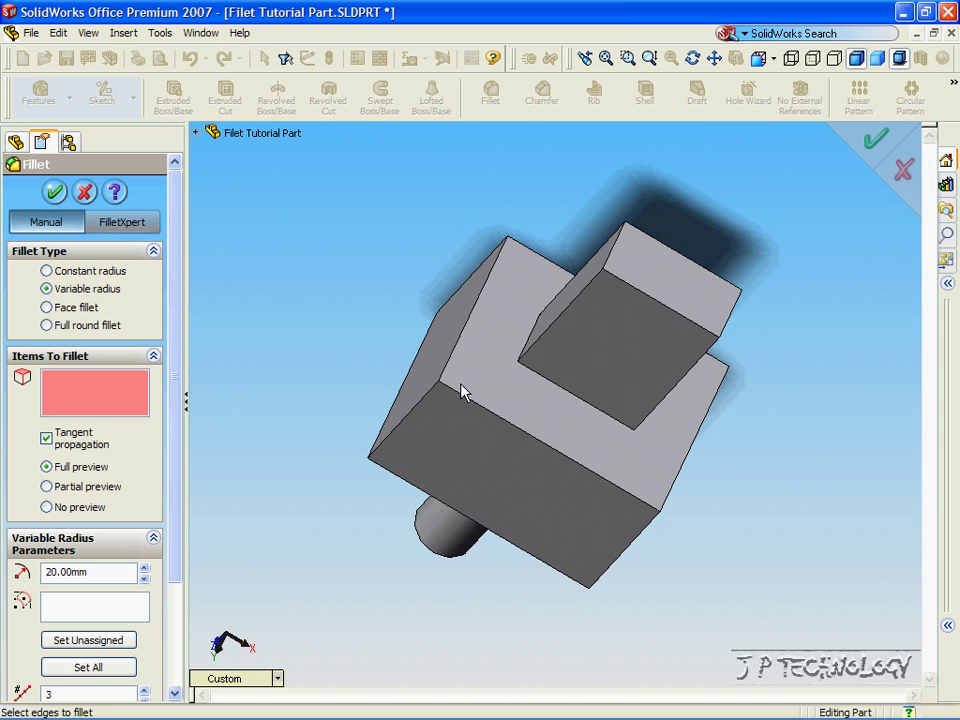
{"action": "left_click", "coordinate": [510, 422]}
Step: Set the fillet's end radii to 20 mm at V1 and 5 mm at V2
{"action": "scroll", "coordinate": [175, 365], "scroll_direction": "down", "scroll_amount": 1}
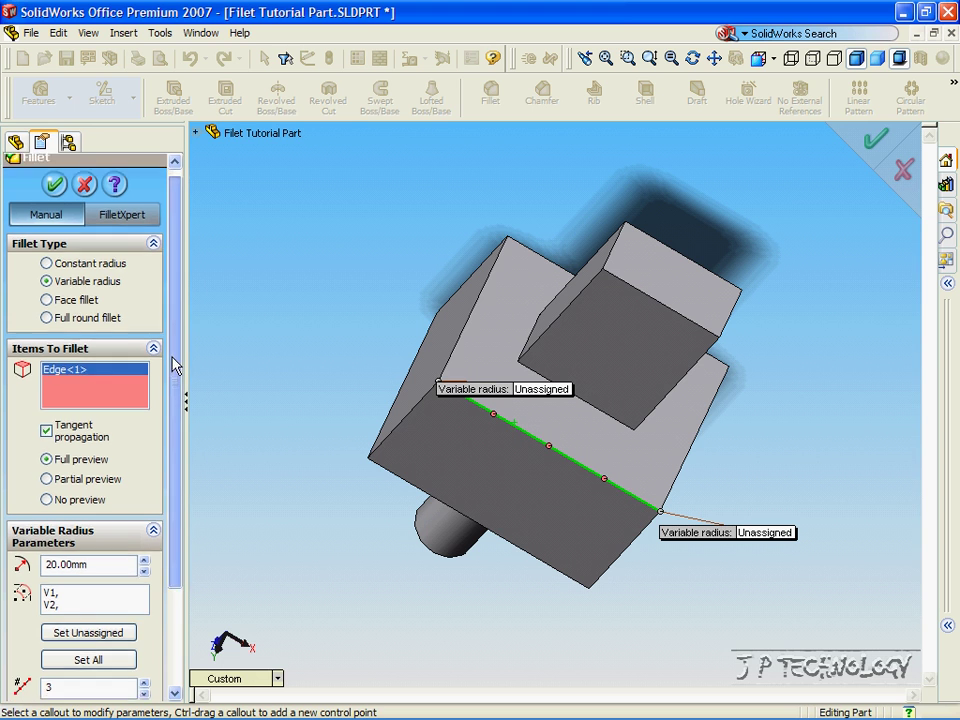
{"action": "scroll", "coordinate": [175, 365], "scroll_direction": "down", "scroll_amount": 3}
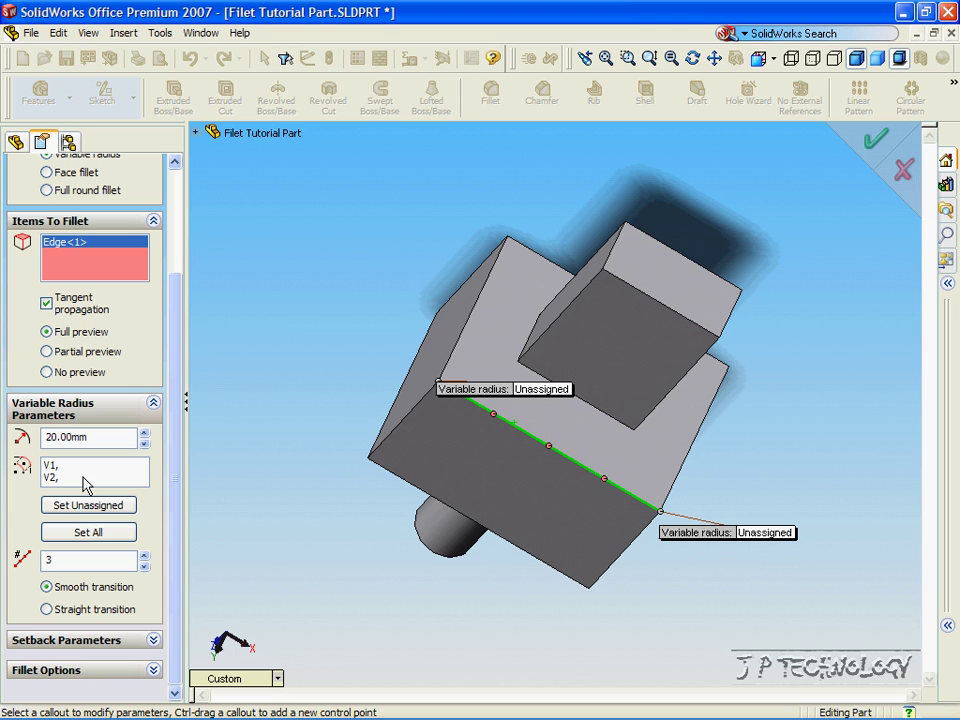
{"action": "left_click", "coordinate": [58, 467]}
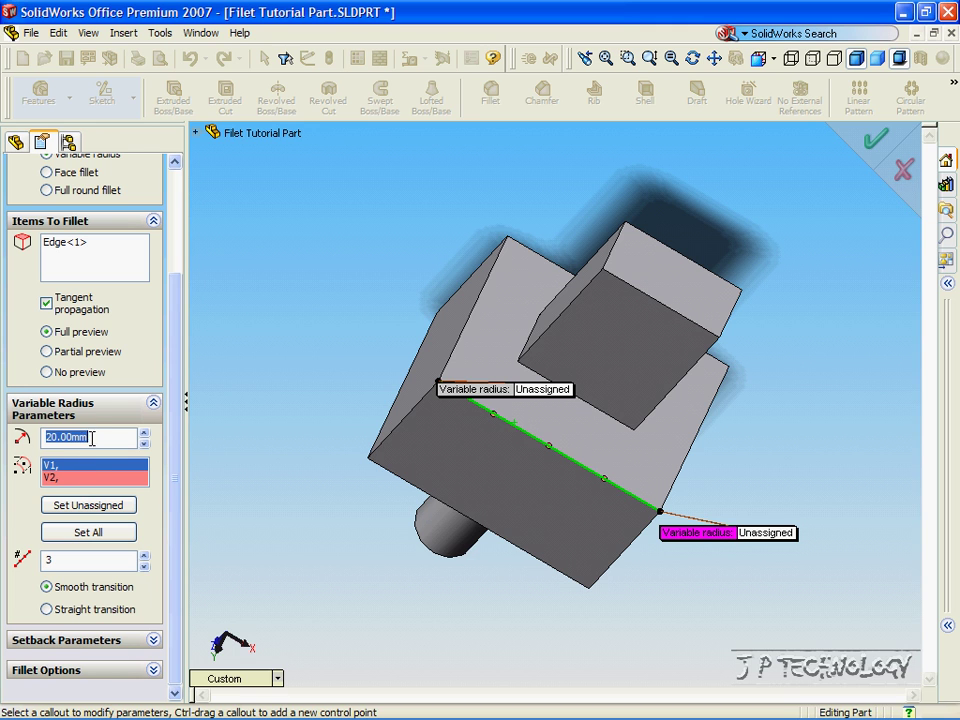
{"action": "type", "text": "2"}
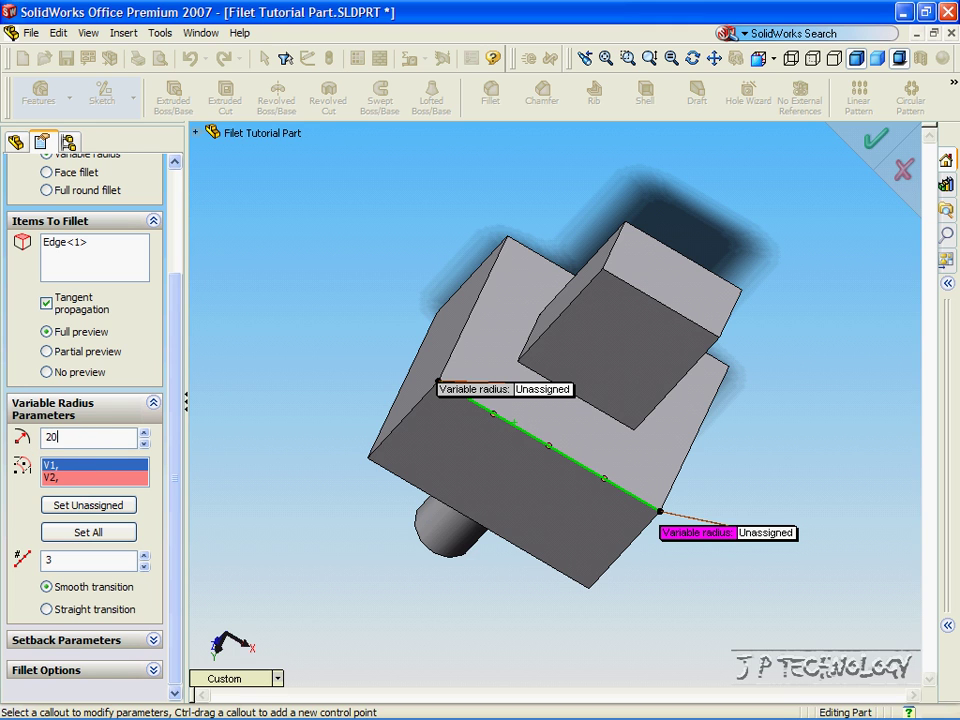
{"action": "type", "text": "0"}
{"action": "key", "text": "Return"}
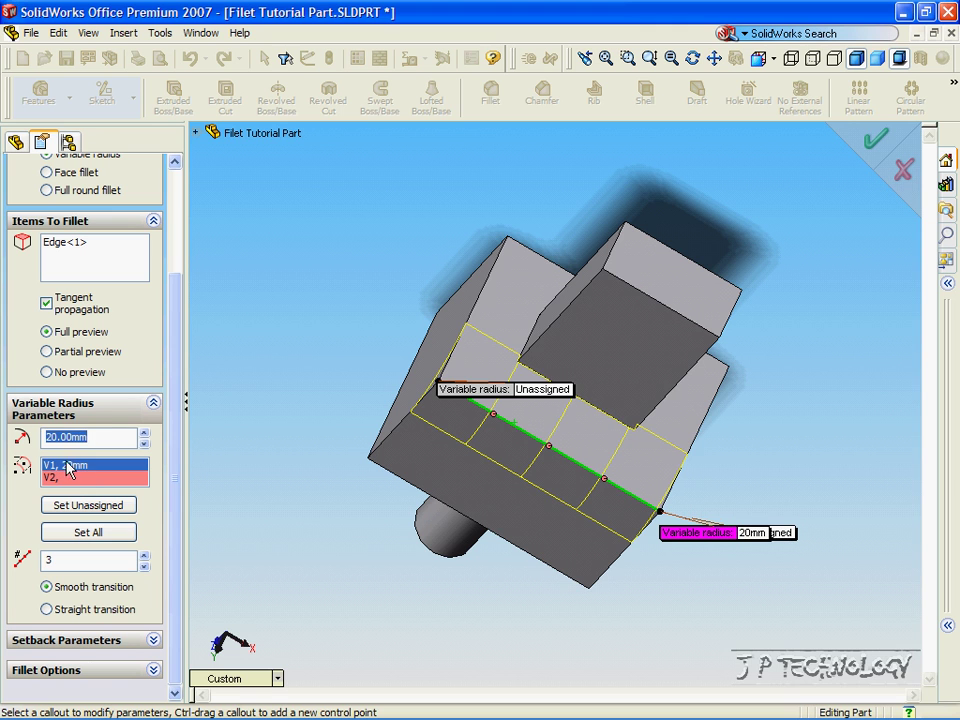
{"action": "type", "text": "5"}
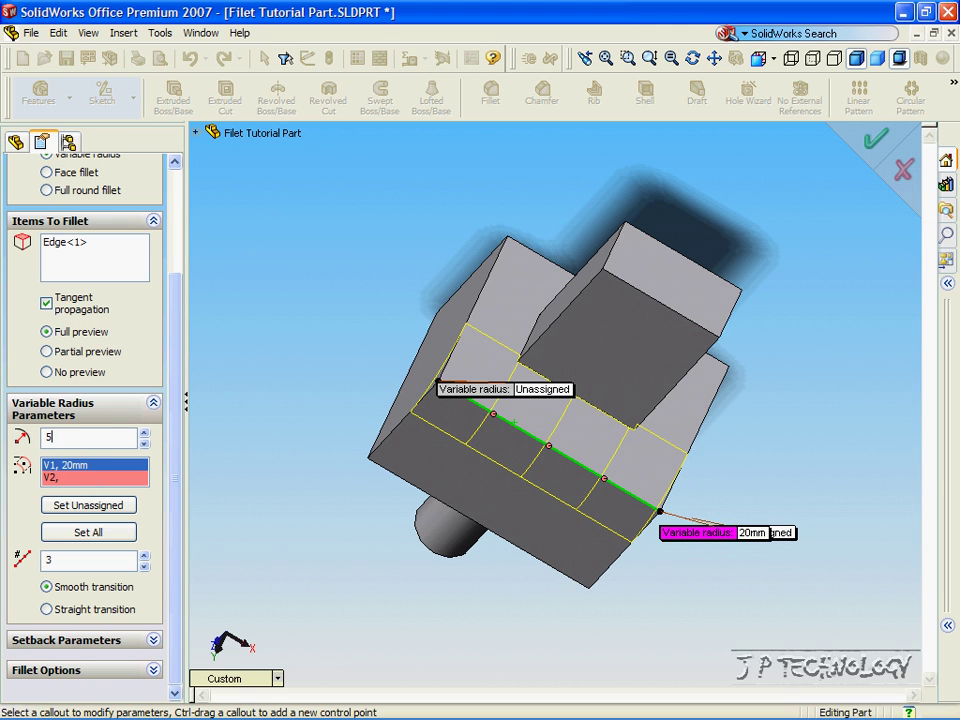
{"action": "left_click", "coordinate": [62, 480]}
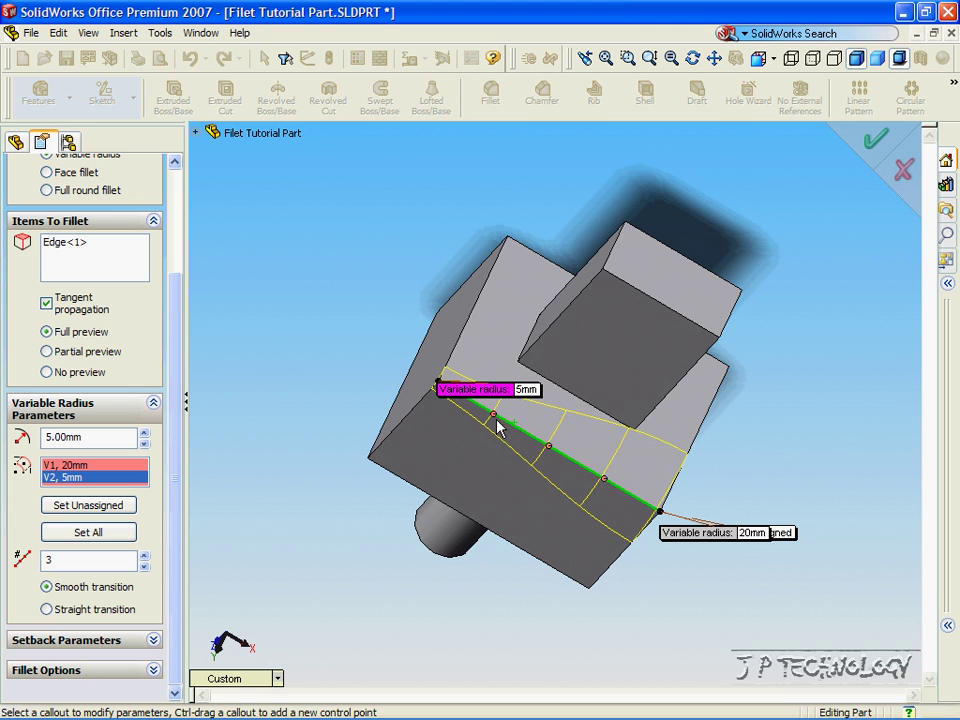
Step: Add a control point at the edge's 50% position with a 2 mm radius and accept the variable fillet
{"action": "left_click", "coordinate": [549, 446]}
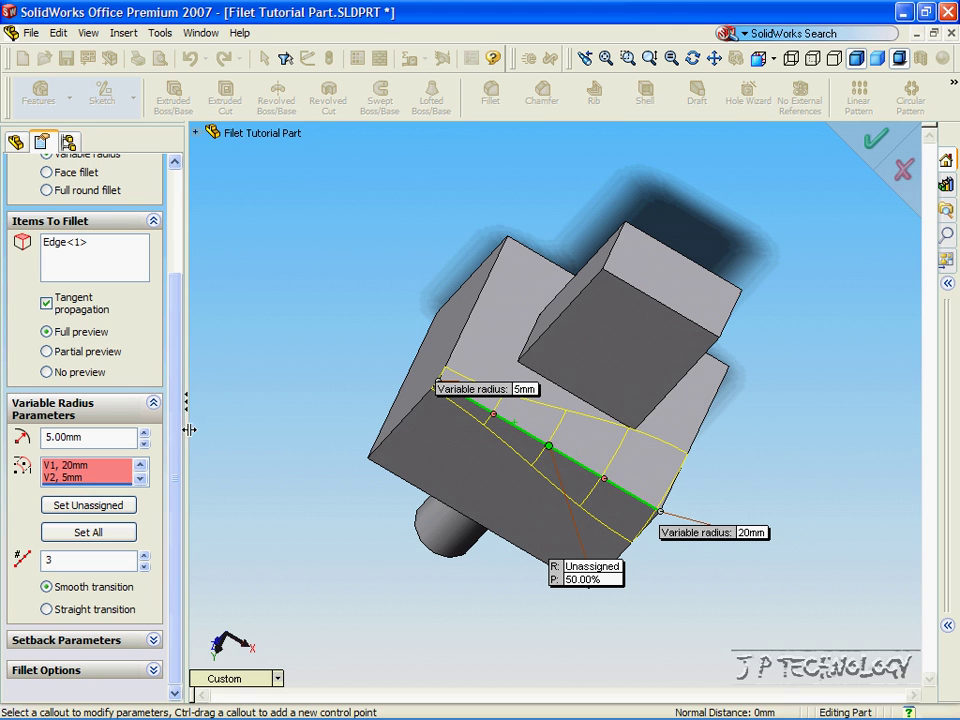
{"action": "left_click", "coordinate": [141, 479]}
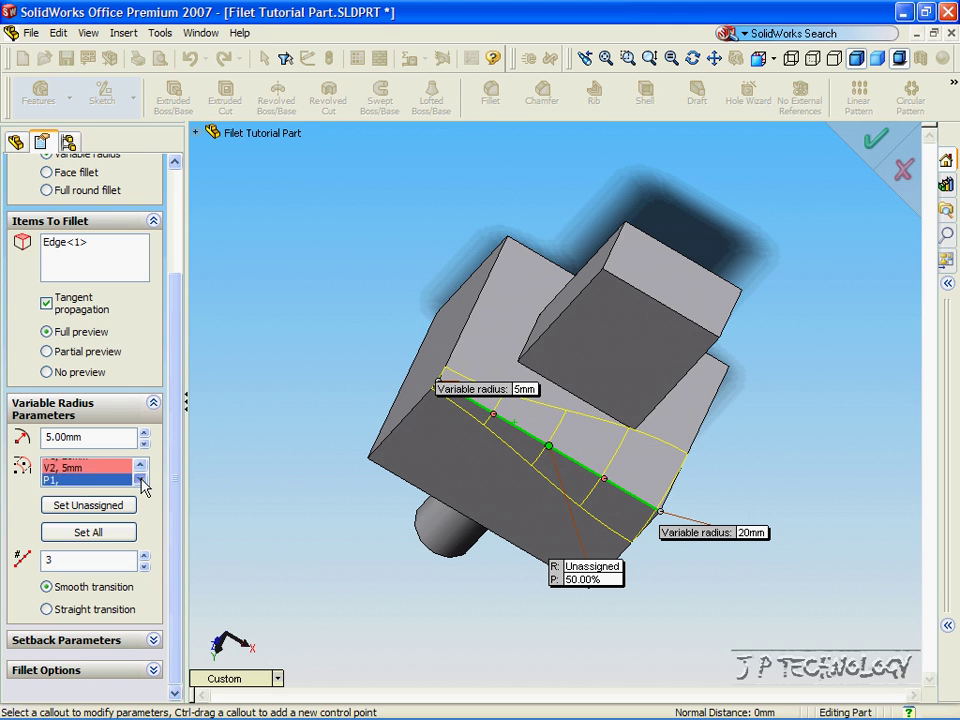
{"action": "double_click", "coordinate": [78, 436]}
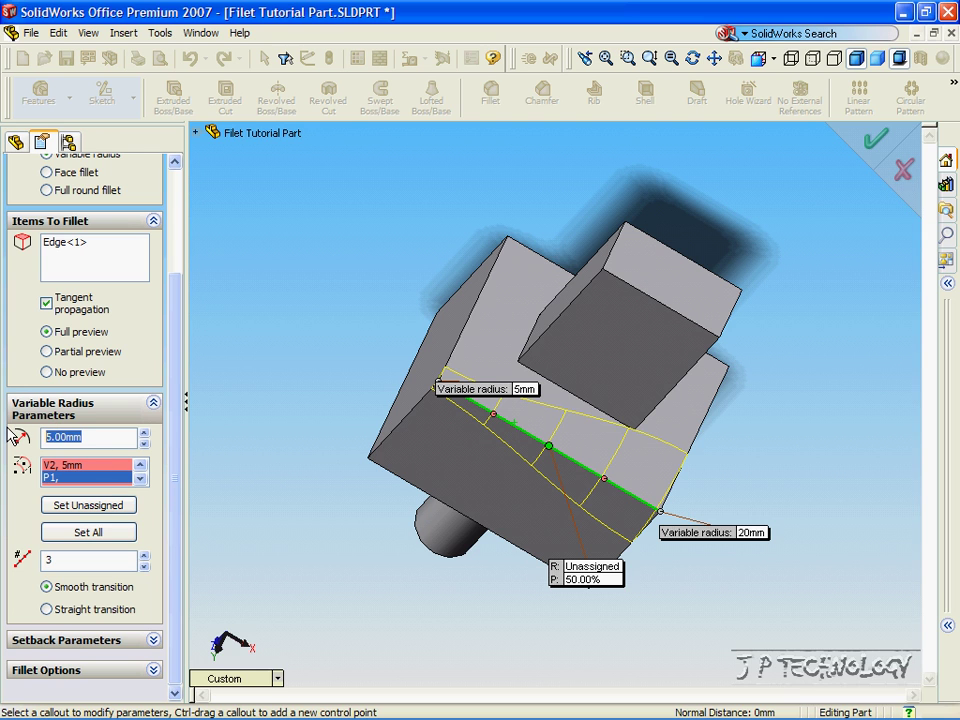
{"action": "type", "text": "2"}
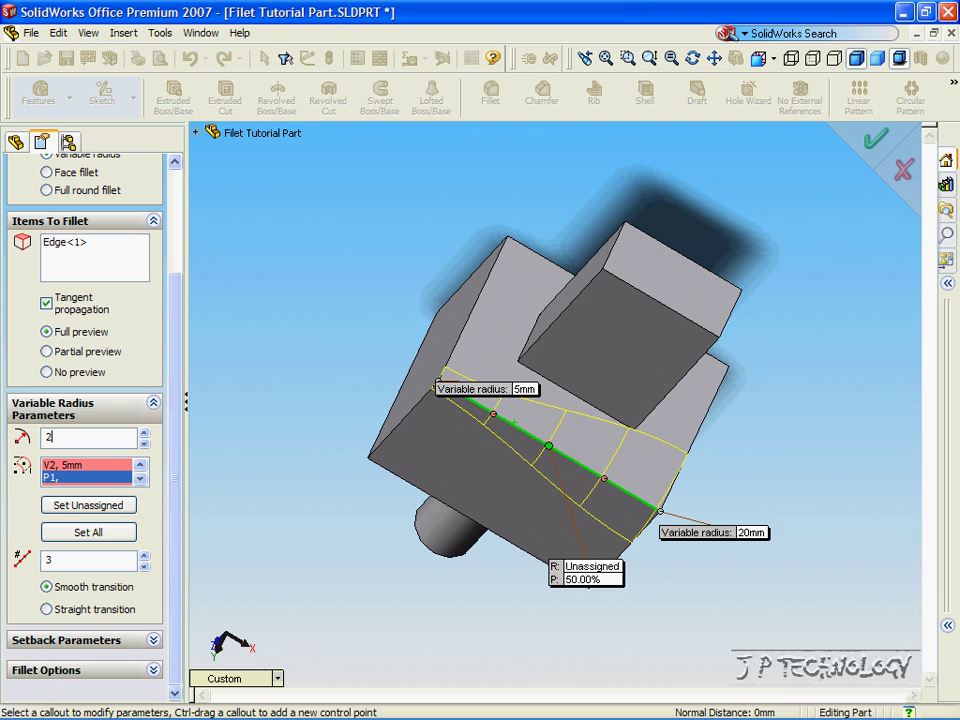
{"action": "left_click", "coordinate": [70, 478]}
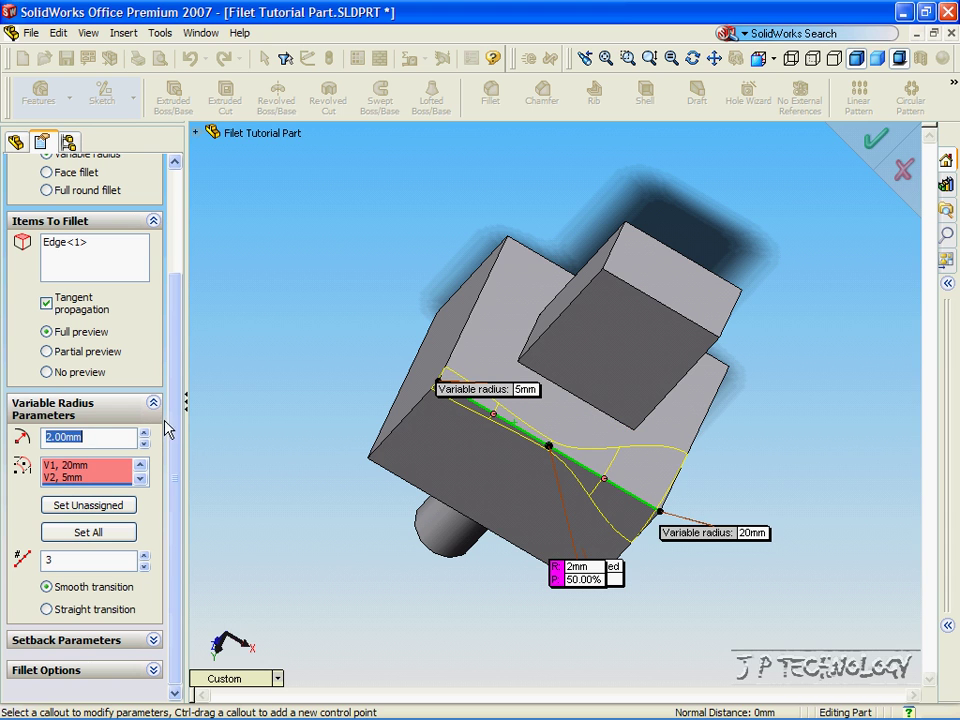
{"action": "scroll", "coordinate": [117, 205], "scroll_direction": "up", "scroll_amount": 3}
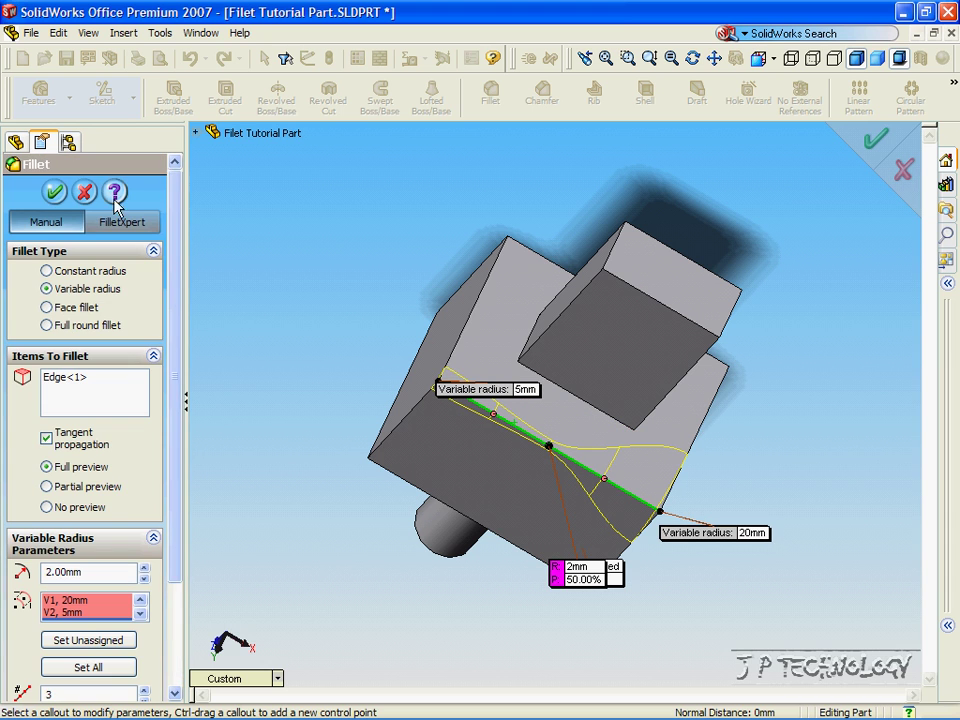
{"action": "left_click", "coordinate": [55, 194]}
Step: Start another variable radius fillet on the opposite parallel edge of the face carrying the rectangular bar
{"action": "middle_click_drag", "start_coordinate": [439, 476], "coordinate": [514, 439]}
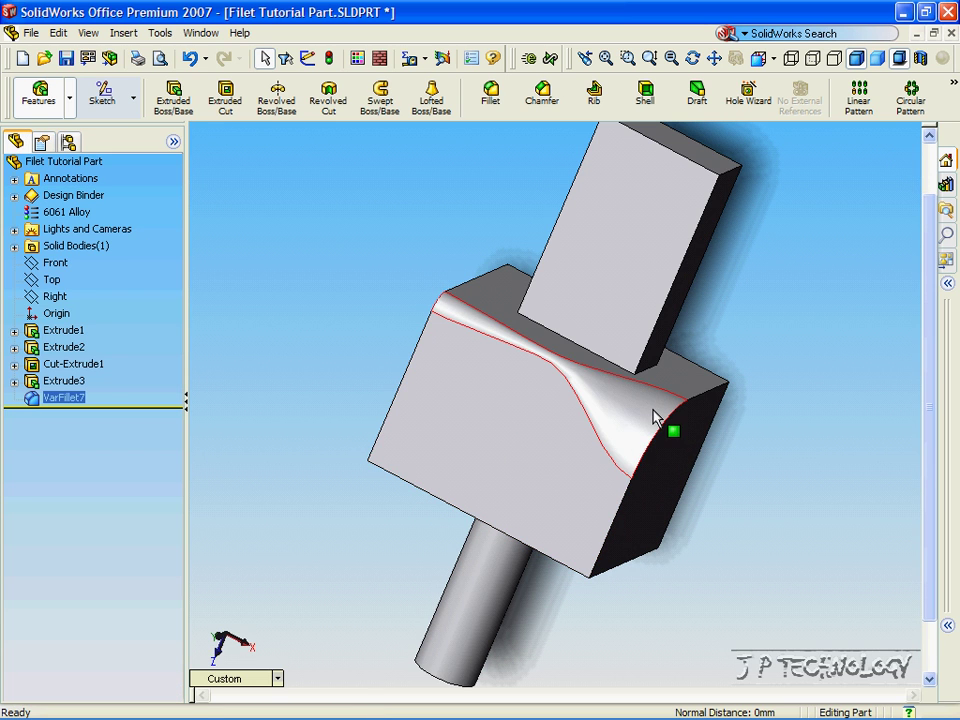
{"action": "middle_click_drag", "start_coordinate": [396, 390], "coordinate": [489, 364]}
{"action": "left_click", "coordinate": [483, 367]}
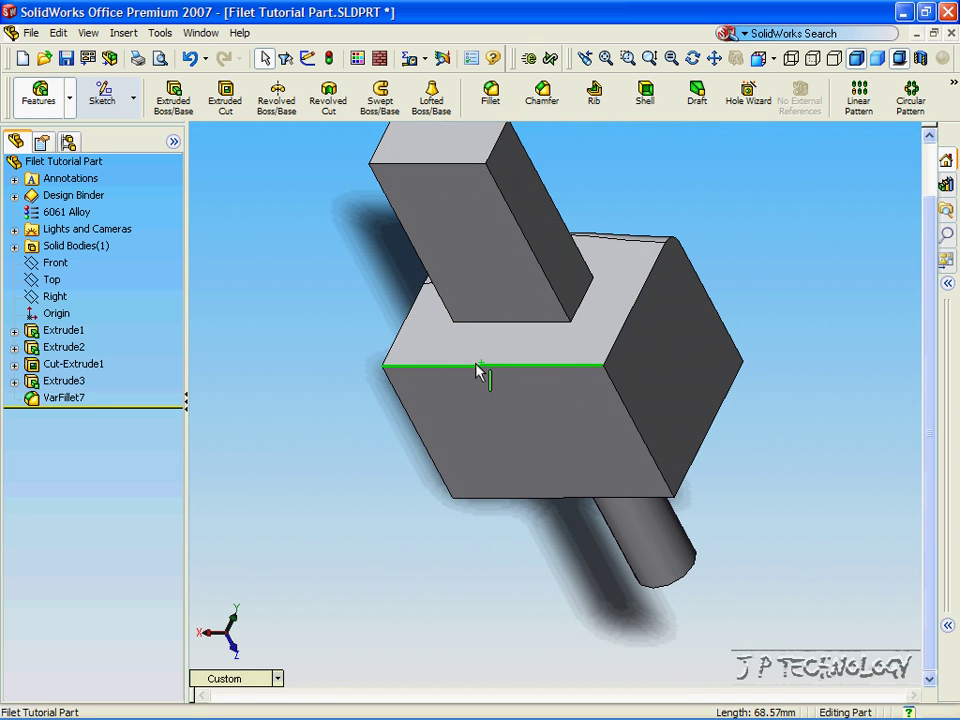
{"action": "left_click", "coordinate": [491, 98]}
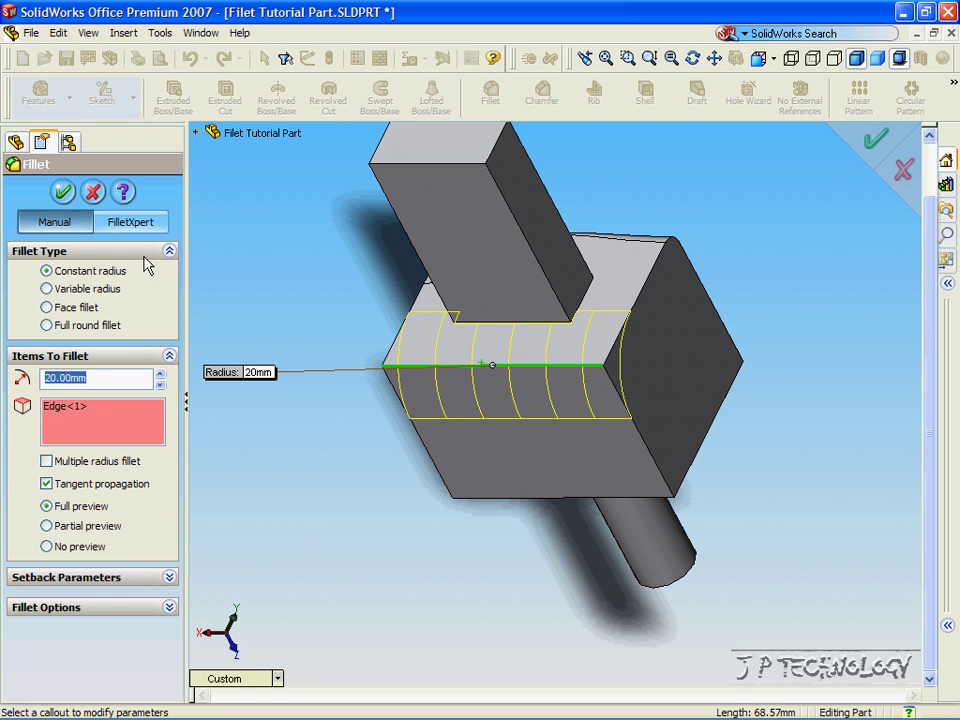
{"action": "left_click", "coordinate": [66, 289]}
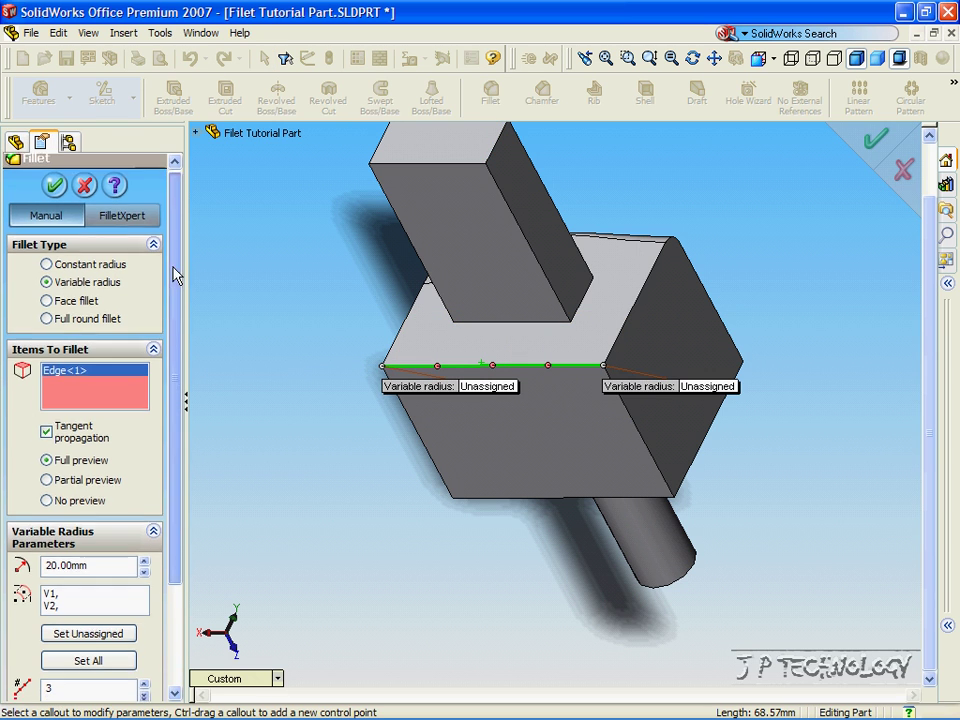
{"action": "scroll", "coordinate": [176, 270], "scroll_direction": "down", "scroll_amount": 3}
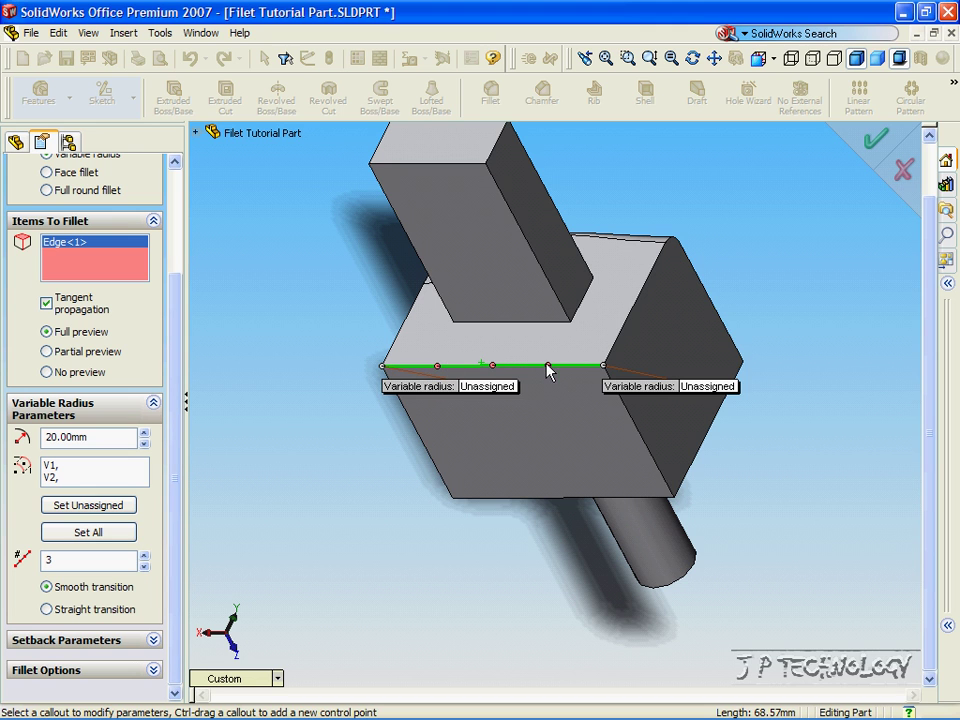
Step: Set the number of intermediate control points along the fillet edge to 5
{"action": "left_click", "coordinate": [144, 555]}
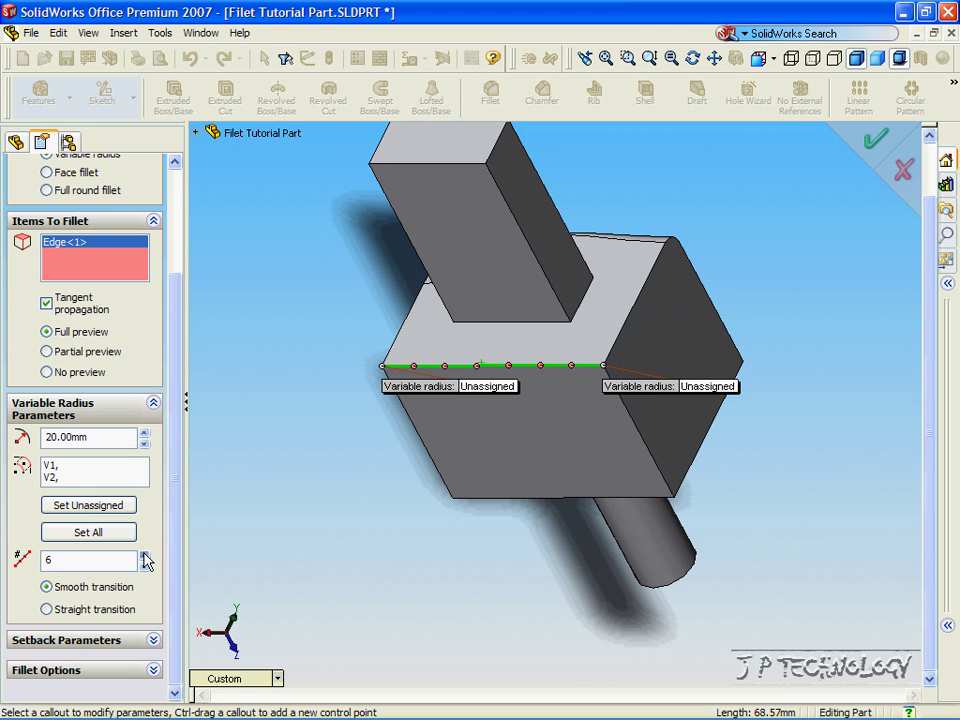
{"action": "left_click", "coordinate": [144, 555]}
{"action": "left_click", "coordinate": [144, 555]}
{"action": "left_click", "coordinate": [144, 555]}
{"action": "left_click", "coordinate": [144, 555]}
{"action": "left_click", "coordinate": [144, 556]}
{"action": "left_click", "coordinate": [144, 556]}
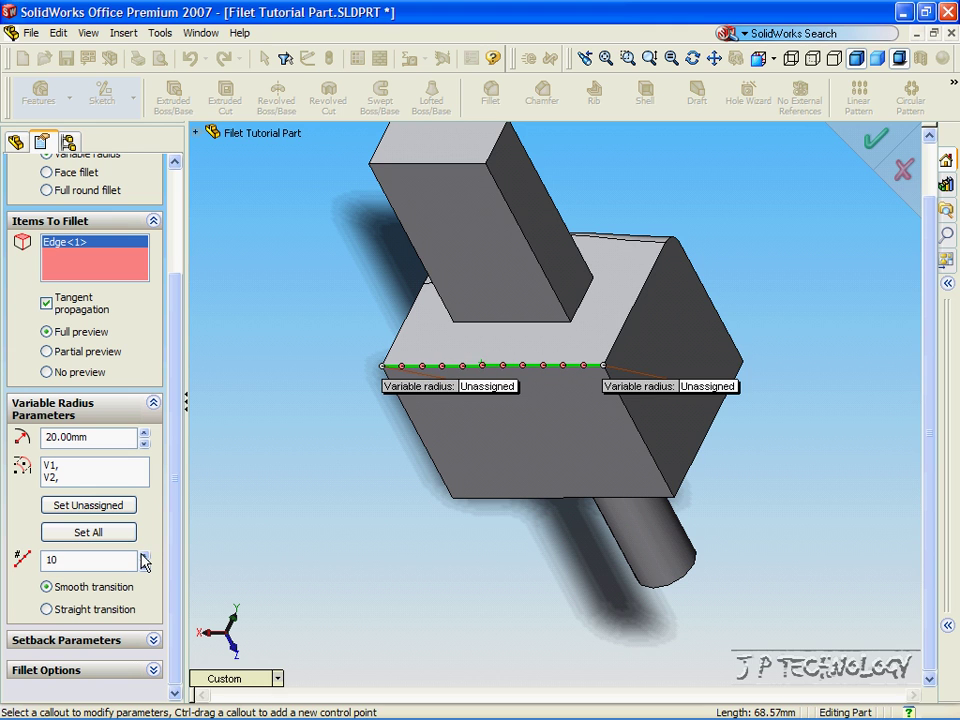
{"action": "left_click", "coordinate": [144, 556]}
{"action": "left_click", "coordinate": [144, 556]}
{"action": "left_click", "coordinate": [144, 556]}
{"action": "left_click", "coordinate": [144, 556]}
{"action": "left_click", "coordinate": [144, 566]}
{"action": "left_click", "coordinate": [144, 566]}
{"action": "left_click", "coordinate": [144, 566]}
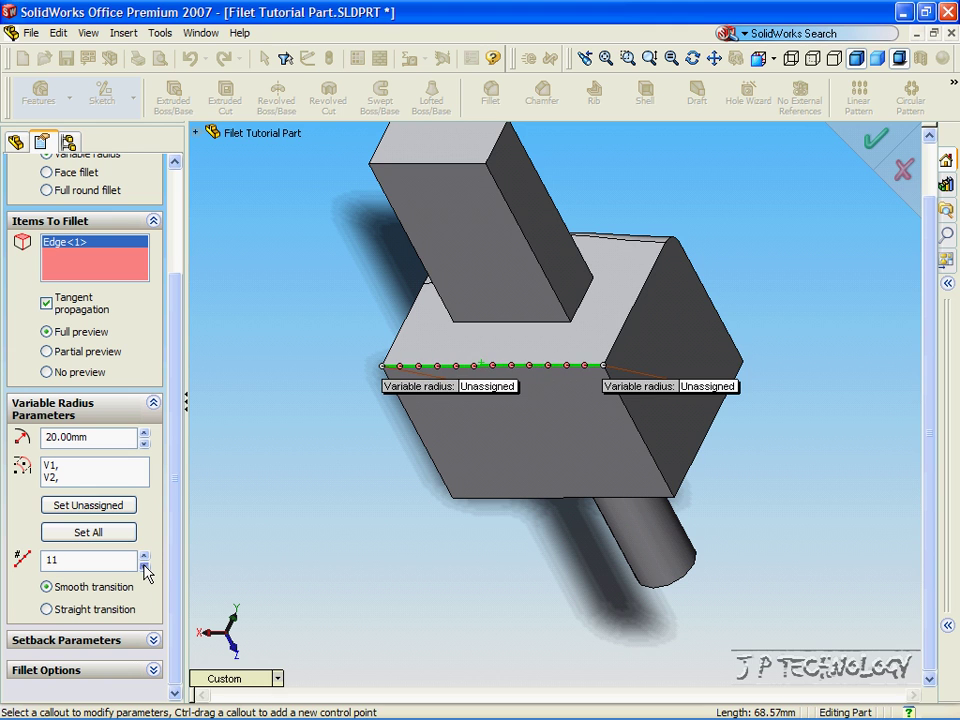
{"action": "left_click", "coordinate": [144, 566]}
{"action": "left_click", "coordinate": [144, 566]}
{"action": "left_click", "coordinate": [144, 566]}
{"action": "left_click", "coordinate": [144, 566]}
{"action": "left_click", "coordinate": [144, 566]}
Step: Set the second fillet's end radii to 20 mm at V1 and 5 mm at V2
{"action": "left_click", "coordinate": [78, 466]}
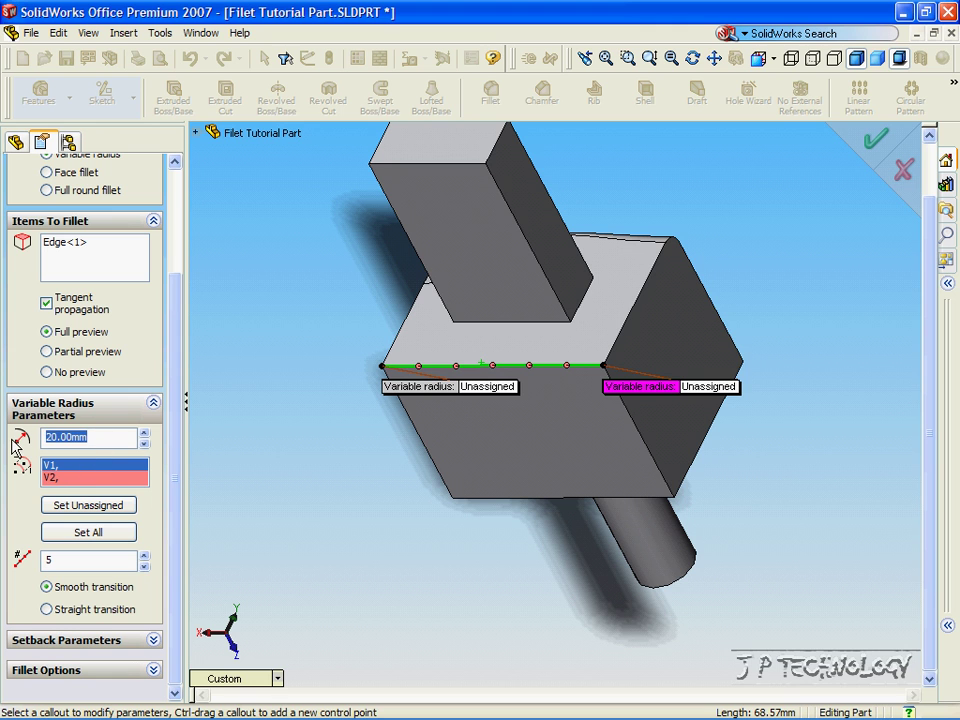
{"action": "type", "text": "20"}
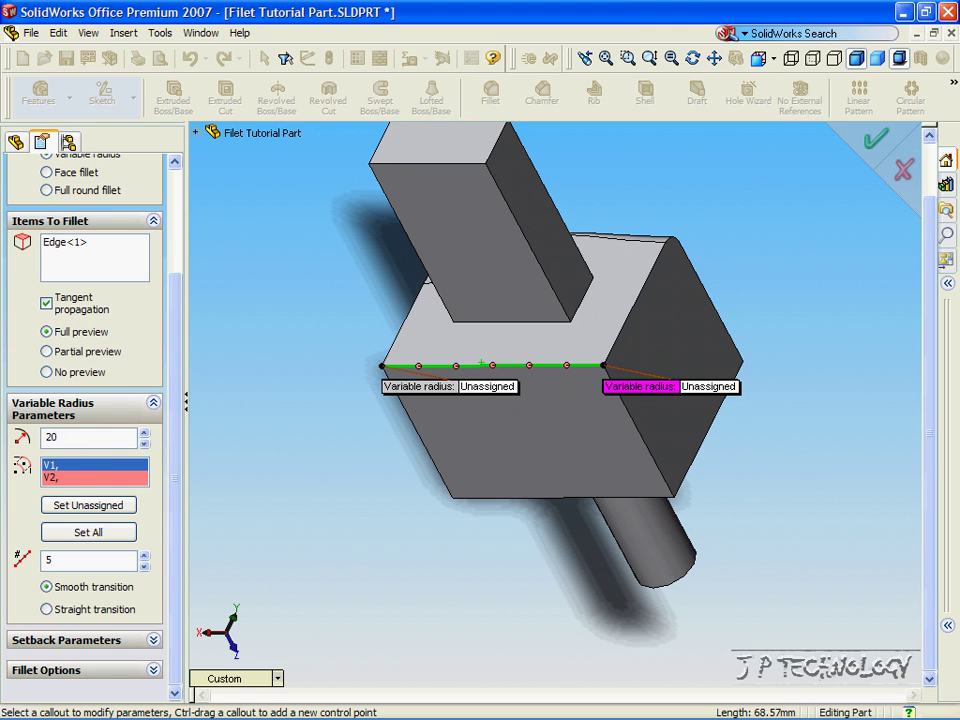
{"action": "key", "text": "Return"}
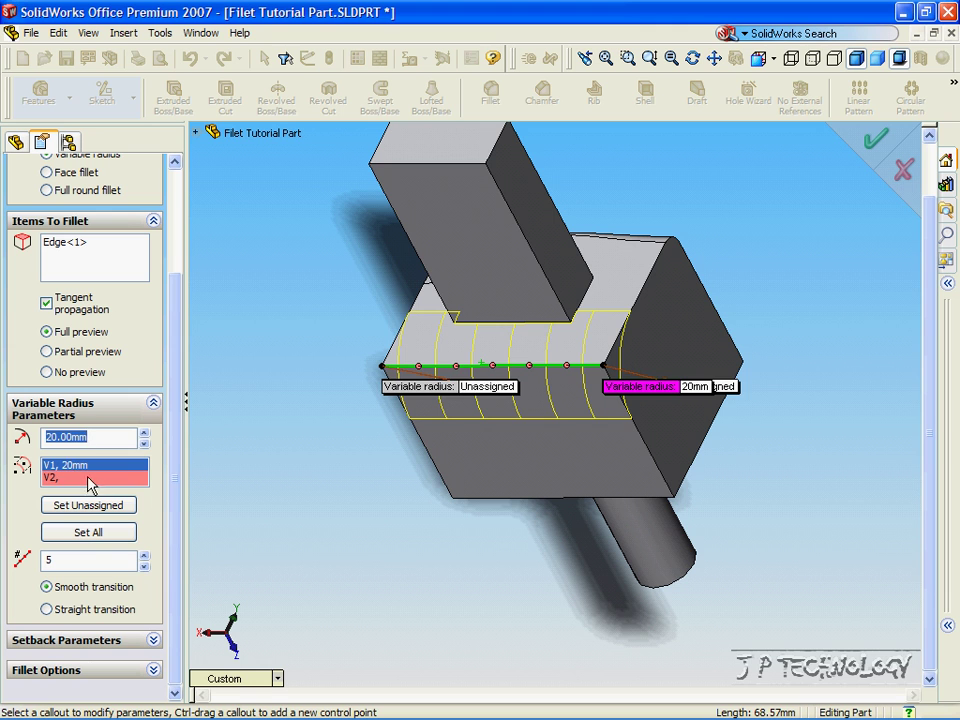
{"action": "left_click", "coordinate": [88, 478]}
{"action": "type", "text": "5"}
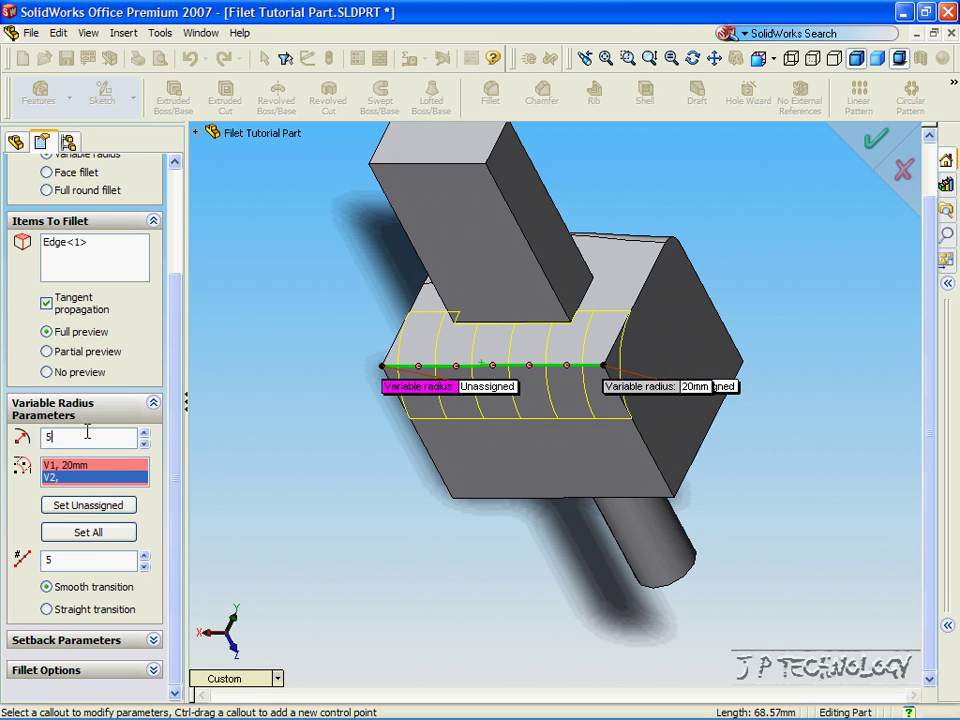
{"action": "key", "text": "Return"}
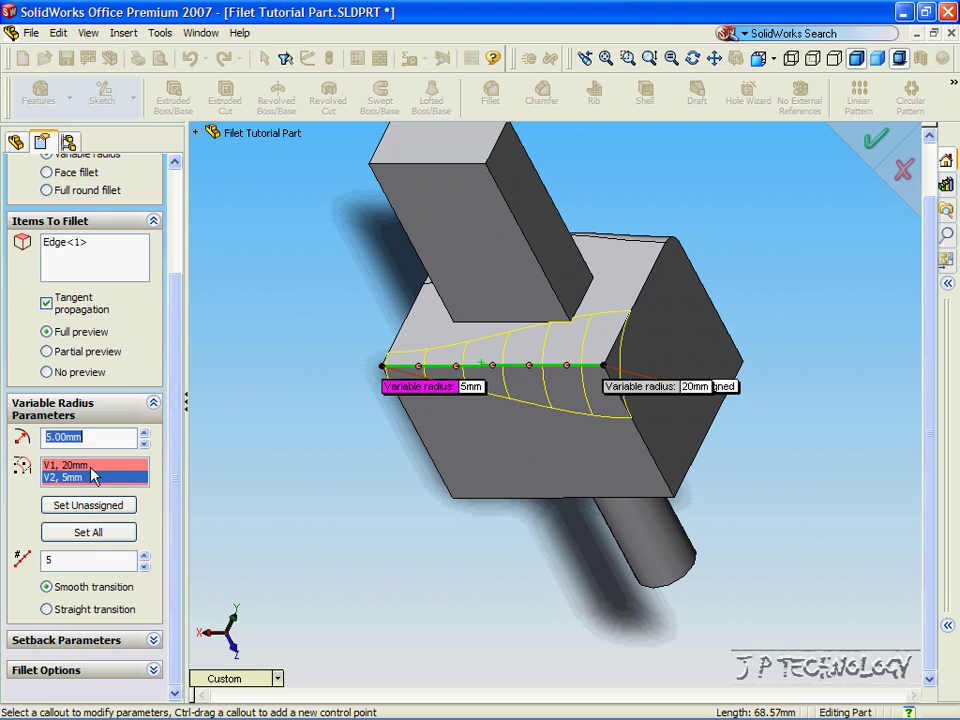
Step: Assign a 3 mm radius to the control point at 83.33% and 10 mm to the one at 66.67%
{"action": "left_click", "coordinate": [419, 367]}
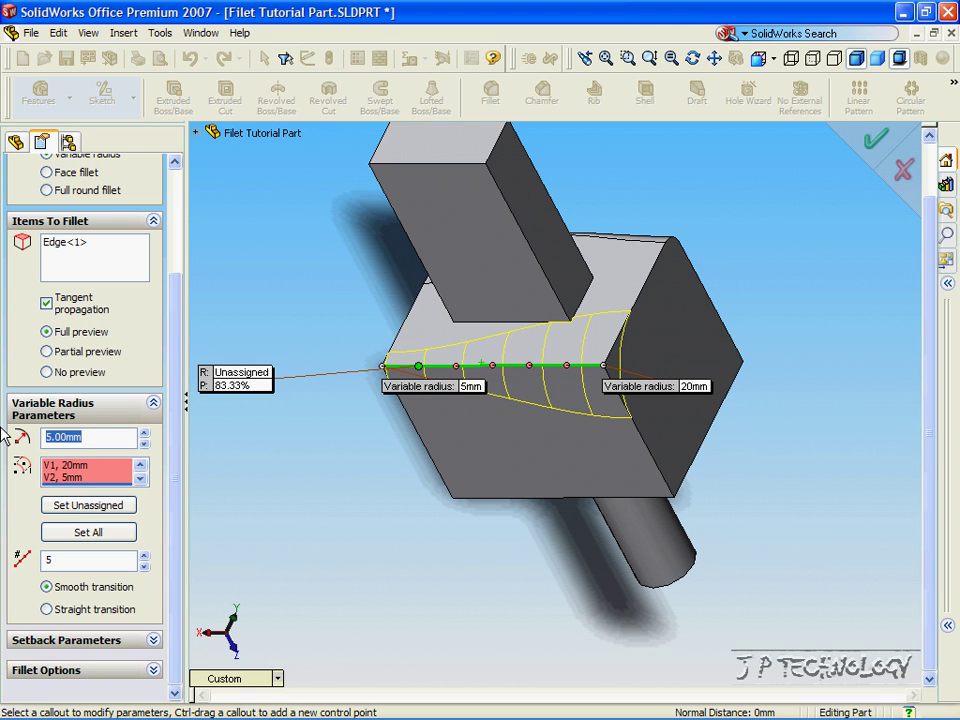
{"action": "type", "text": "3"}
{"action": "key", "text": "Return"}
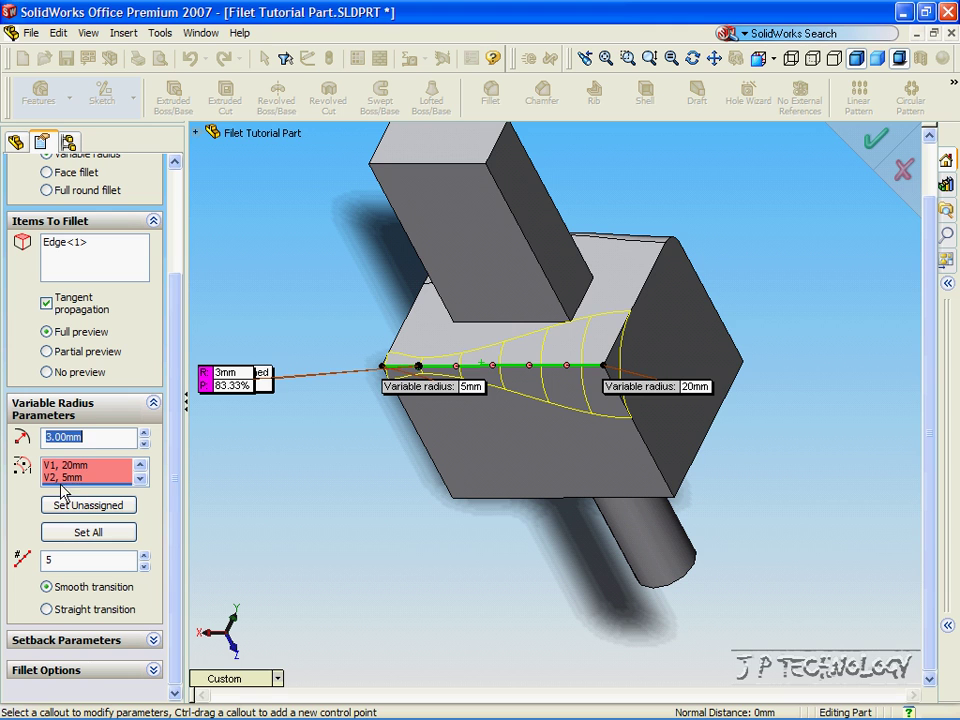
{"action": "left_click", "coordinate": [140, 478]}
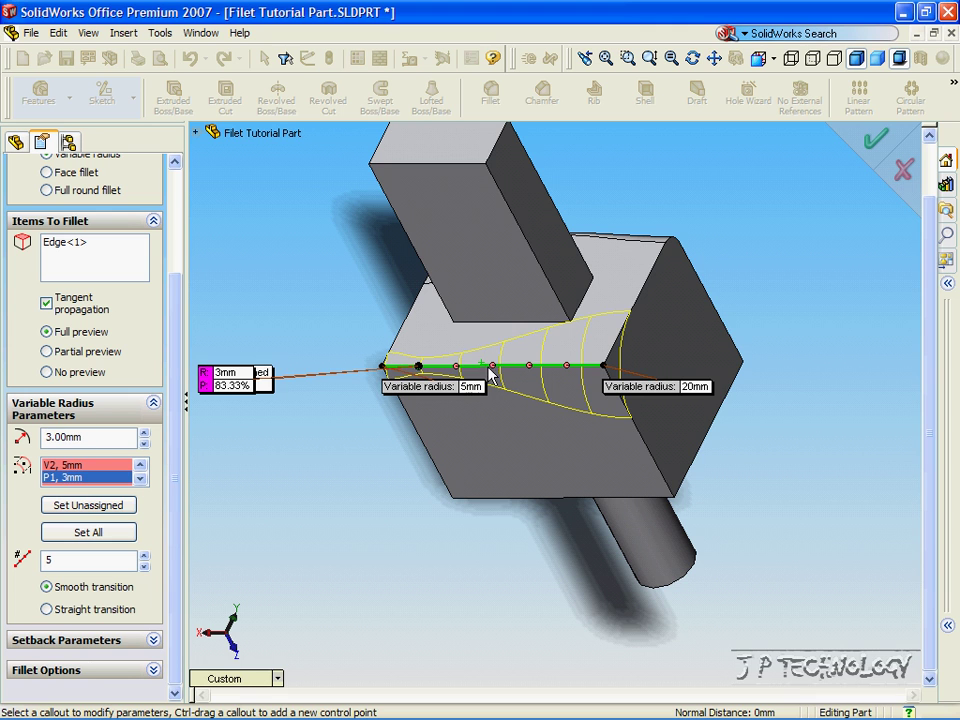
{"action": "left_click", "coordinate": [456, 366]}
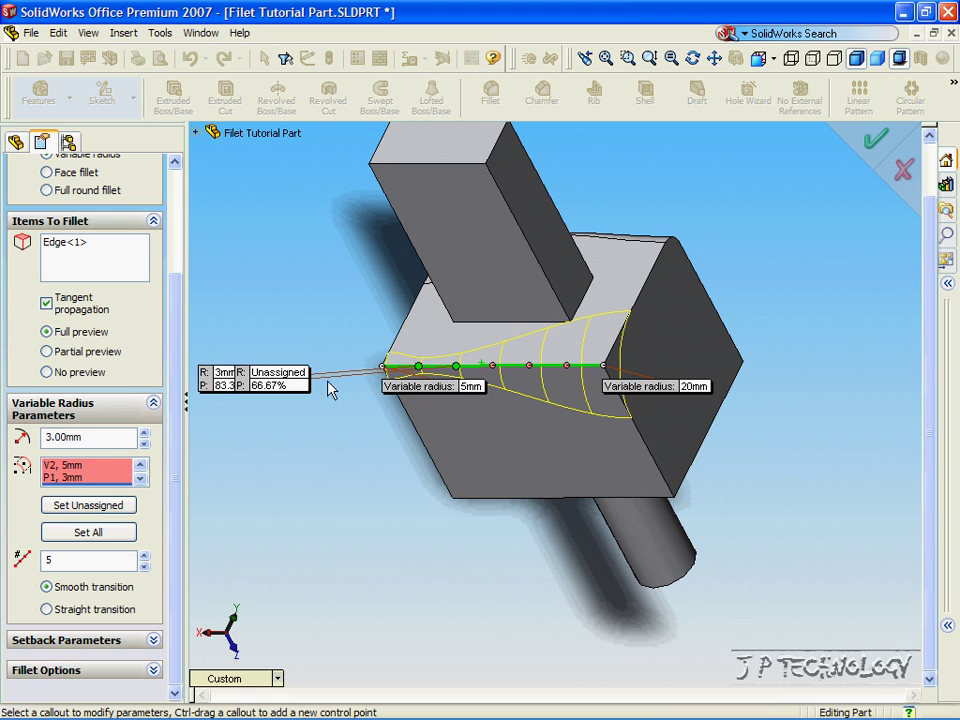
{"action": "type", "text": "10"}
{"action": "key", "text": "Return"}
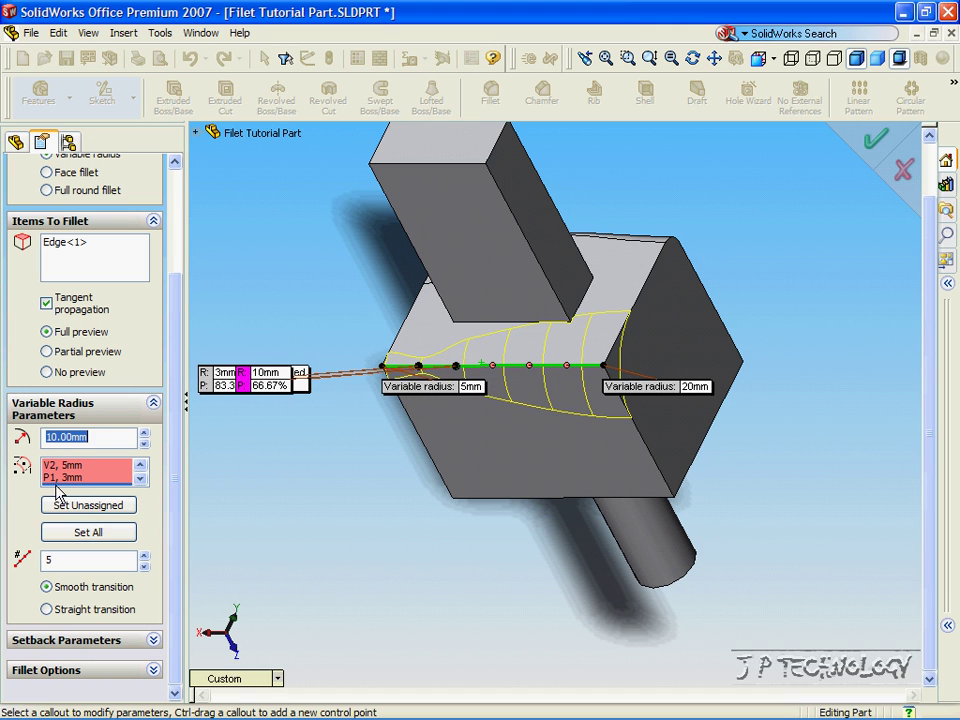
Step: Assign a 5 mm radius to the control point at 50% and 10 mm to the one at 33.33%
{"action": "left_click", "coordinate": [493, 366]}
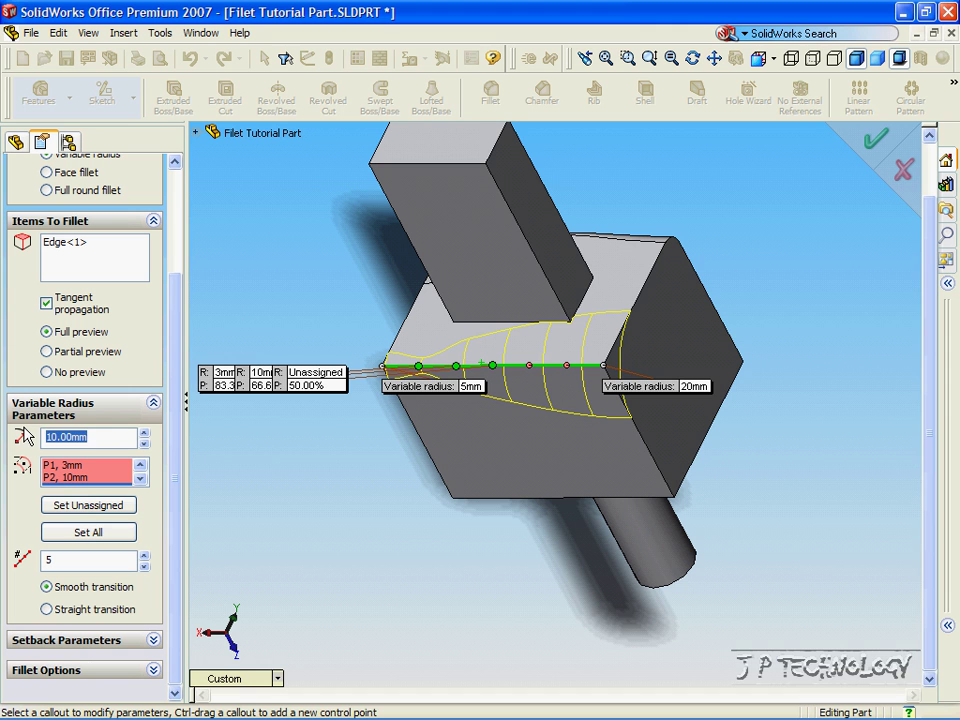
{"action": "type", "text": "5"}
{"action": "key", "text": "Return"}
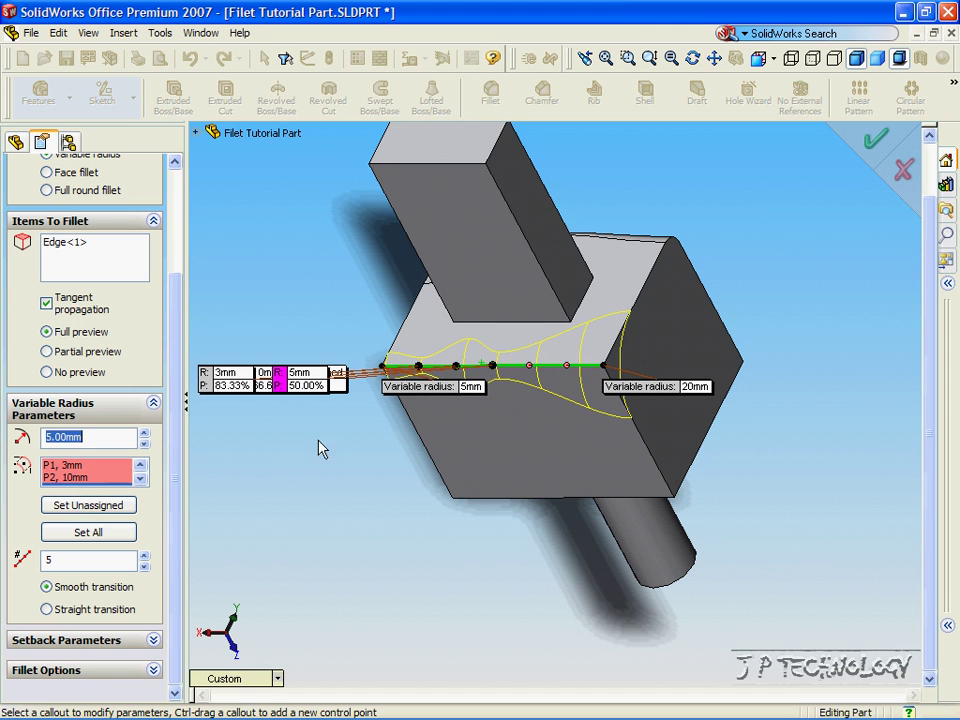
{"action": "left_click", "coordinate": [530, 367]}
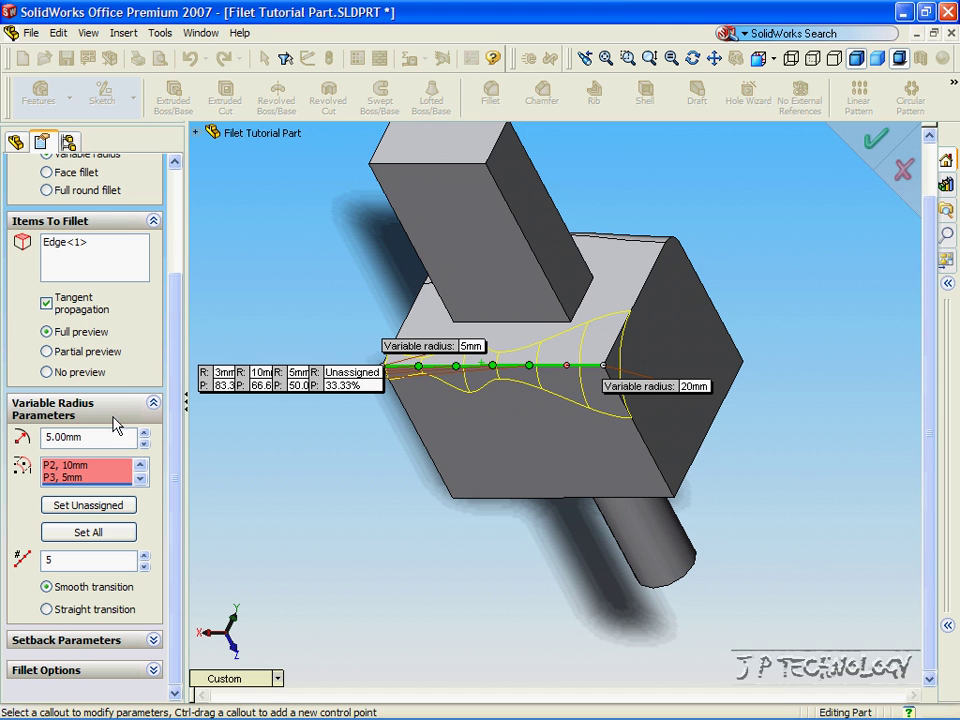
{"action": "left_click_drag", "start_coordinate": [98, 437], "coordinate": [4, 438]}
{"action": "type", "text": "10"}
{"action": "left_click", "coordinate": [96, 502]}
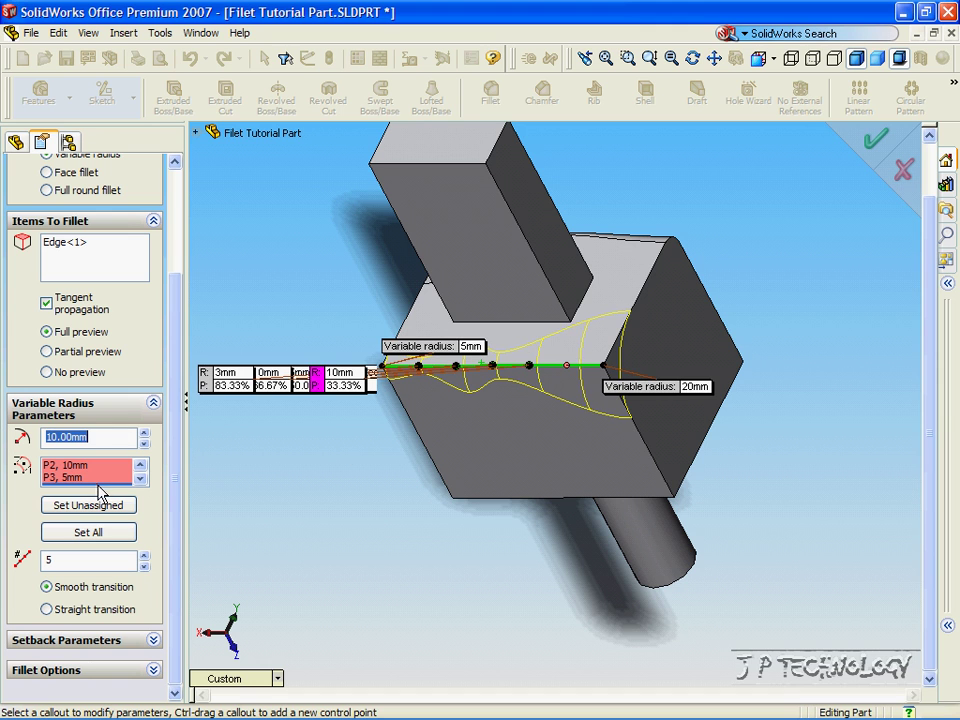
Step: Assign a 5 mm radius to the control point at 16.67% and accept the second variable radius fillet
{"action": "left_click", "coordinate": [568, 367]}
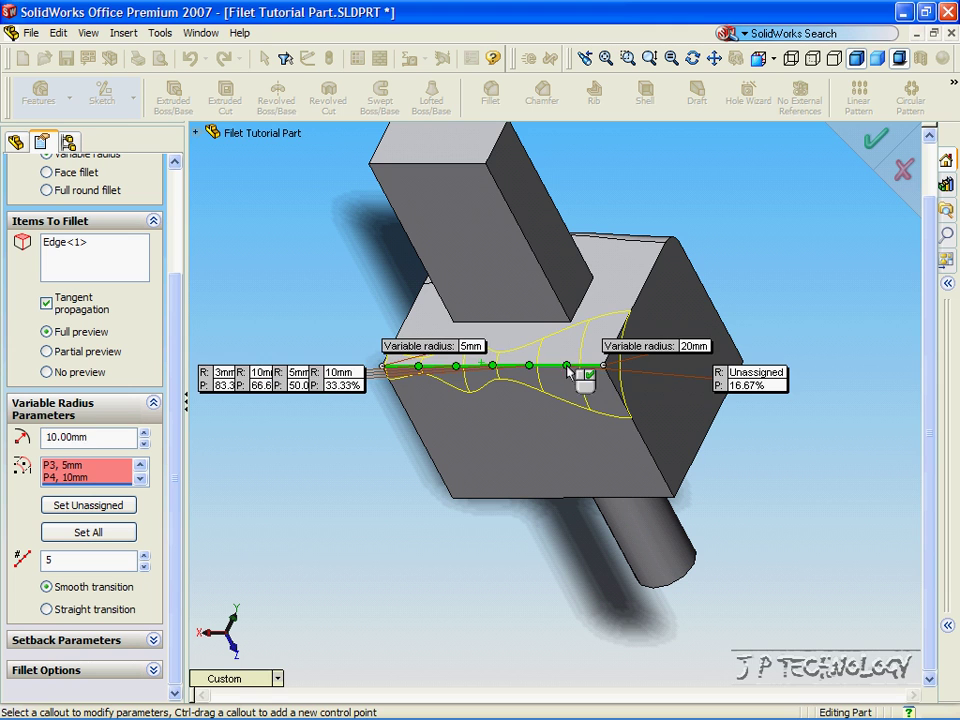
{"action": "double_click", "coordinate": [91, 437]}
{"action": "type", "text": "5"}
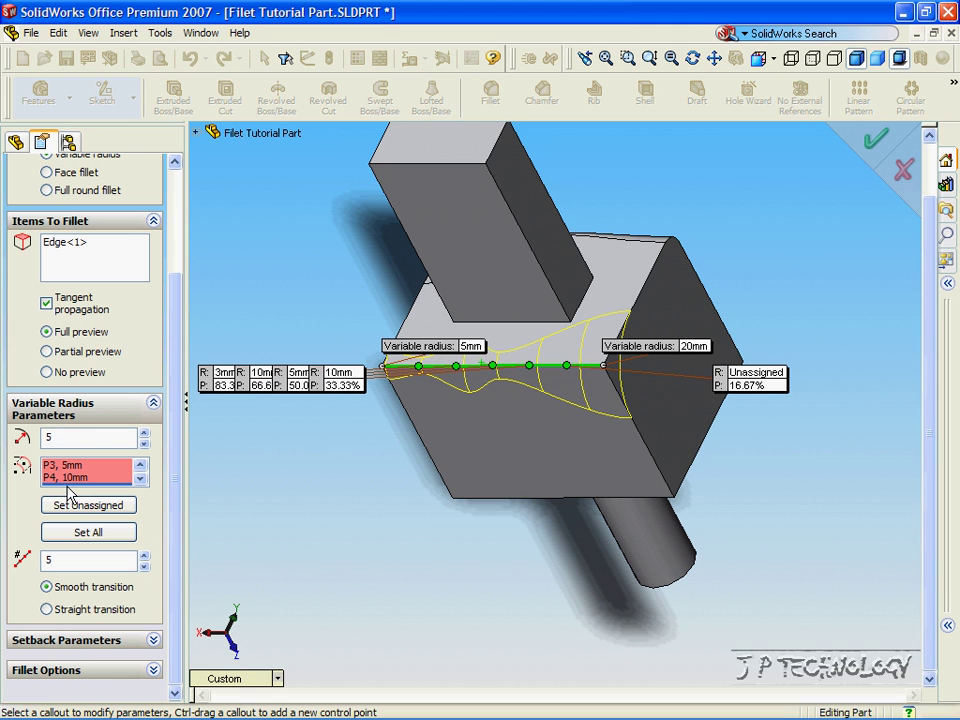
{"action": "key", "text": "Return"}
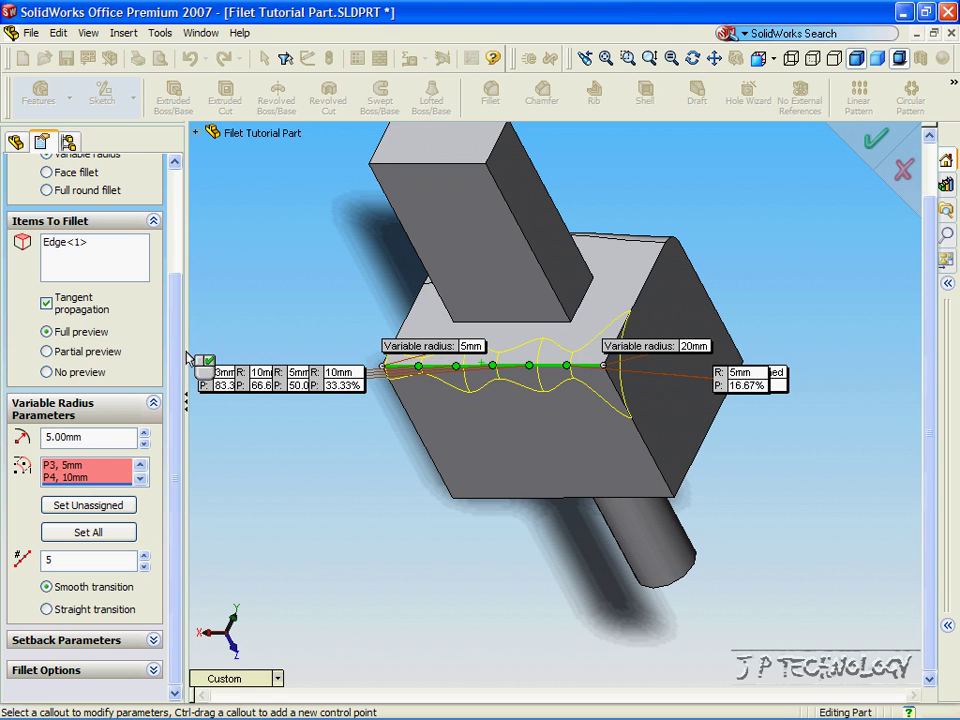
{"action": "middle_click_drag", "start_coordinate": [289, 332], "coordinate": [281, 327]}
{"action": "middle_click_drag", "start_coordinate": [364, 461], "coordinate": [369, 444]}
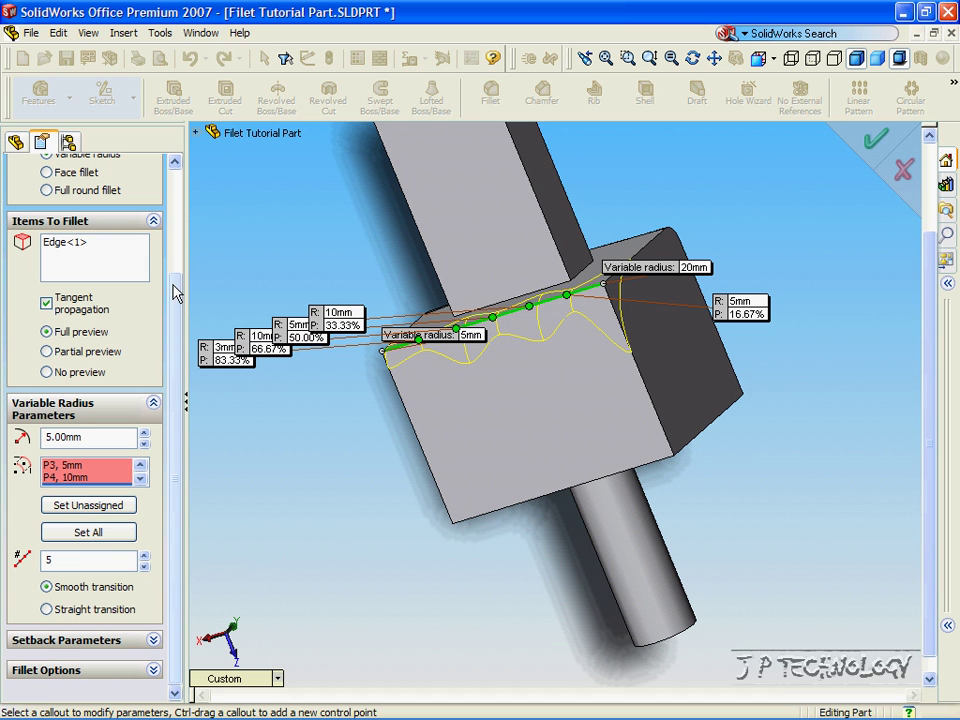
{"action": "scroll", "coordinate": [176, 294], "scroll_direction": "up", "scroll_amount": 5}
{"action": "left_click", "coordinate": [54, 189]}
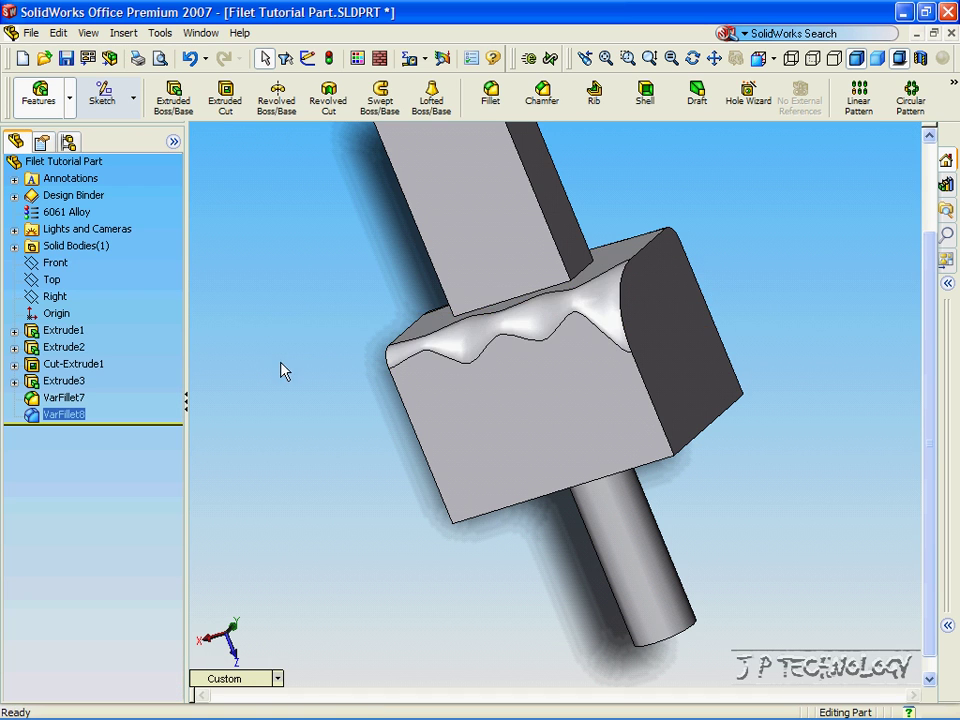
Step: Start a variable radius fillet on the outer circular edge of the round recess surrounding the cylinder
{"action": "middle_click_drag", "start_coordinate": [281, 372], "coordinate": [553, 450]}
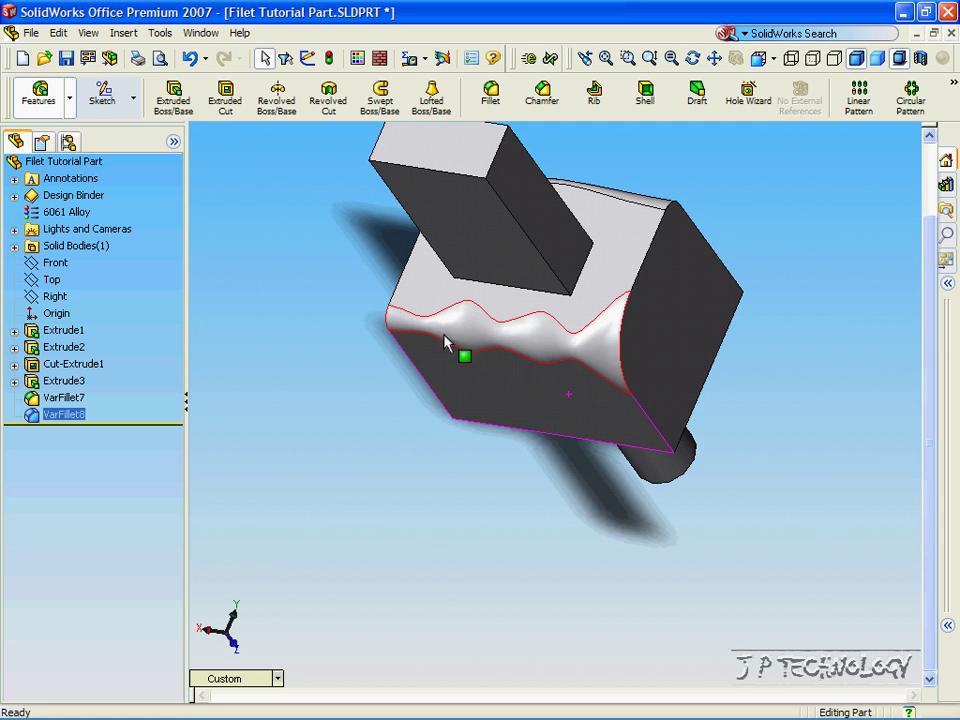
{"action": "left_click", "coordinate": [868, 396]}
{"action": "middle_click_drag", "start_coordinate": [868, 396], "coordinate": [729, 519]}
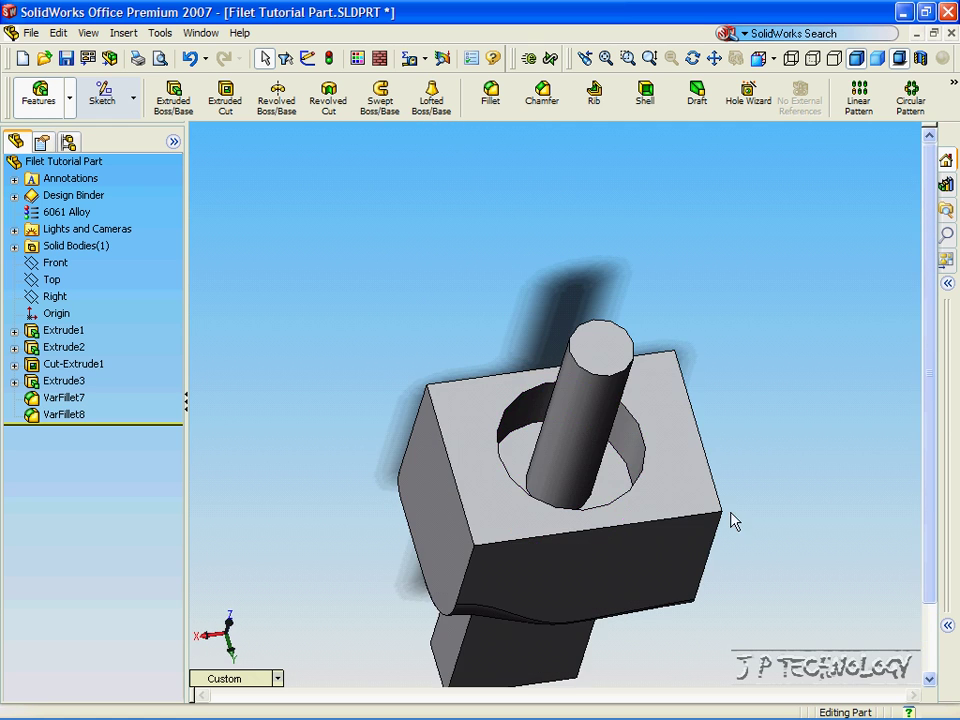
{"action": "left_click", "coordinate": [521, 403]}
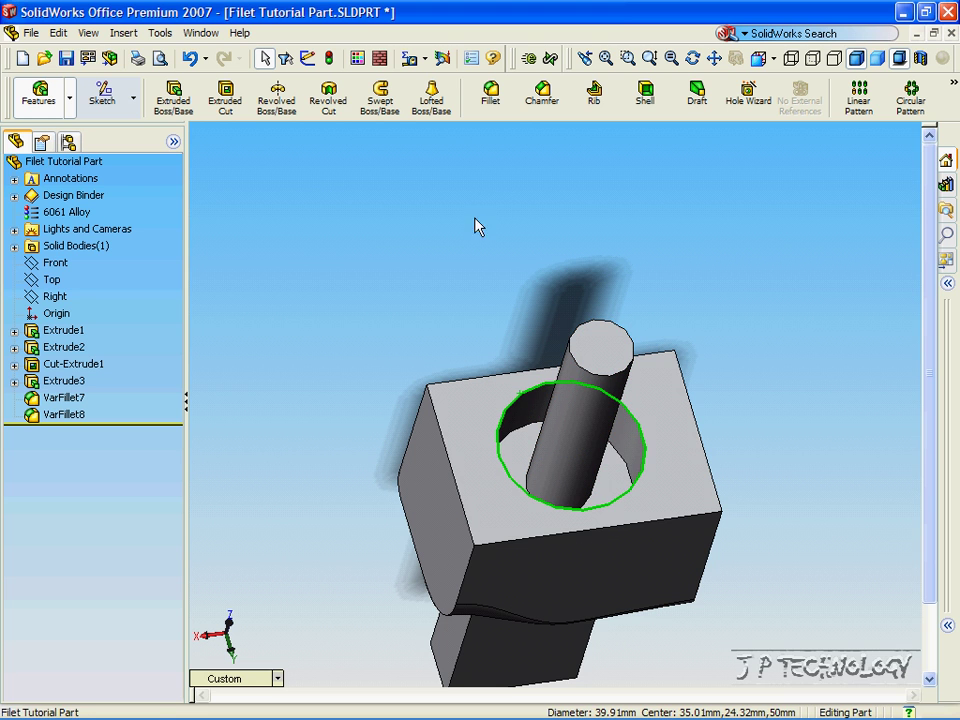
{"action": "left_click", "coordinate": [487, 98]}
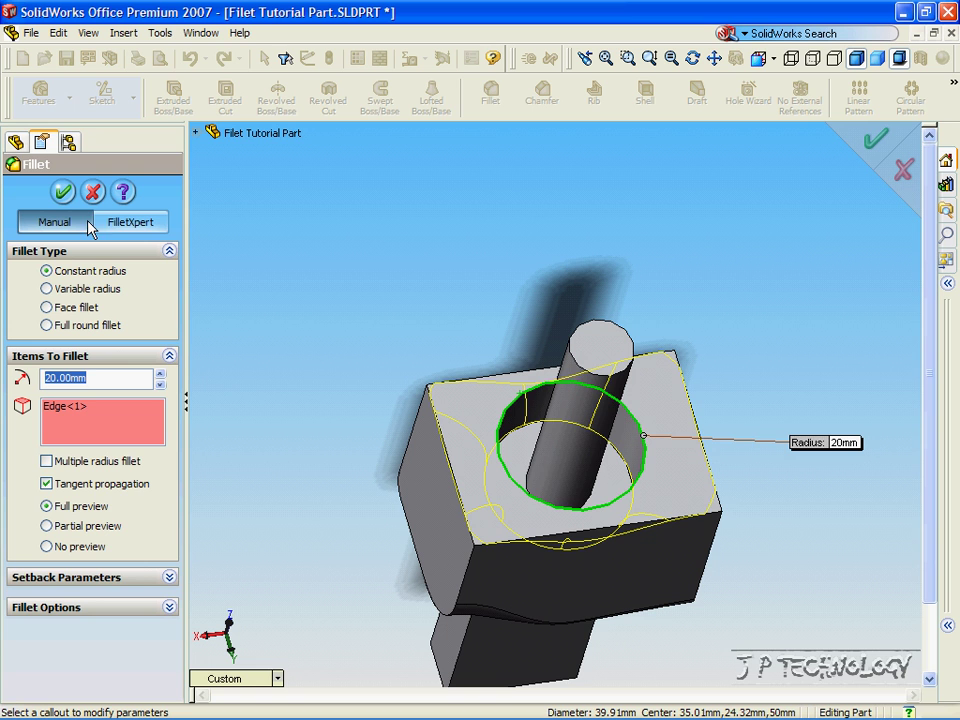
{"action": "left_click", "coordinate": [69, 288]}
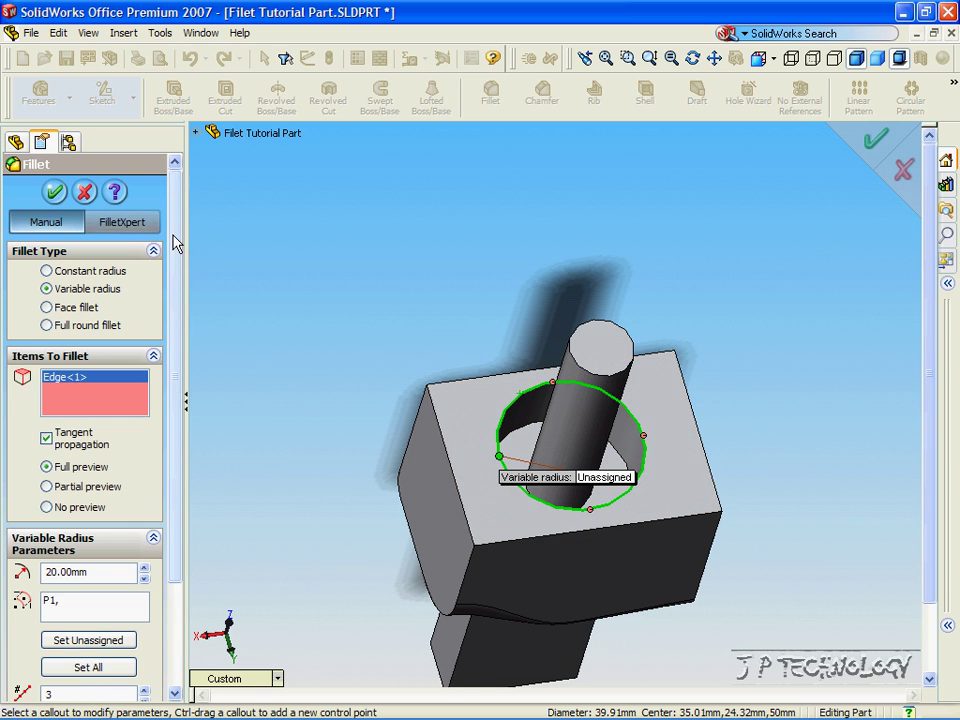
{"action": "scroll", "coordinate": [168, 338], "scroll_direction": "down", "scroll_amount": 3}
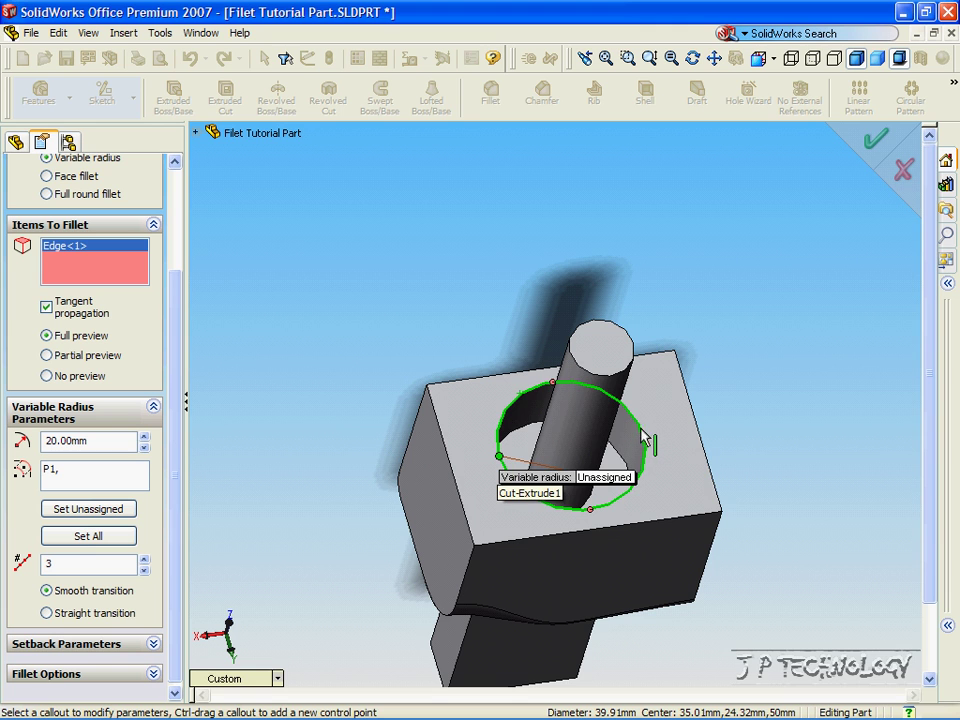
{"action": "left_click", "coordinate": [143, 560]}
{"action": "left_click", "coordinate": [143, 560]}
{"action": "left_click", "coordinate": [143, 571]}
{"action": "left_click", "coordinate": [143, 571]}
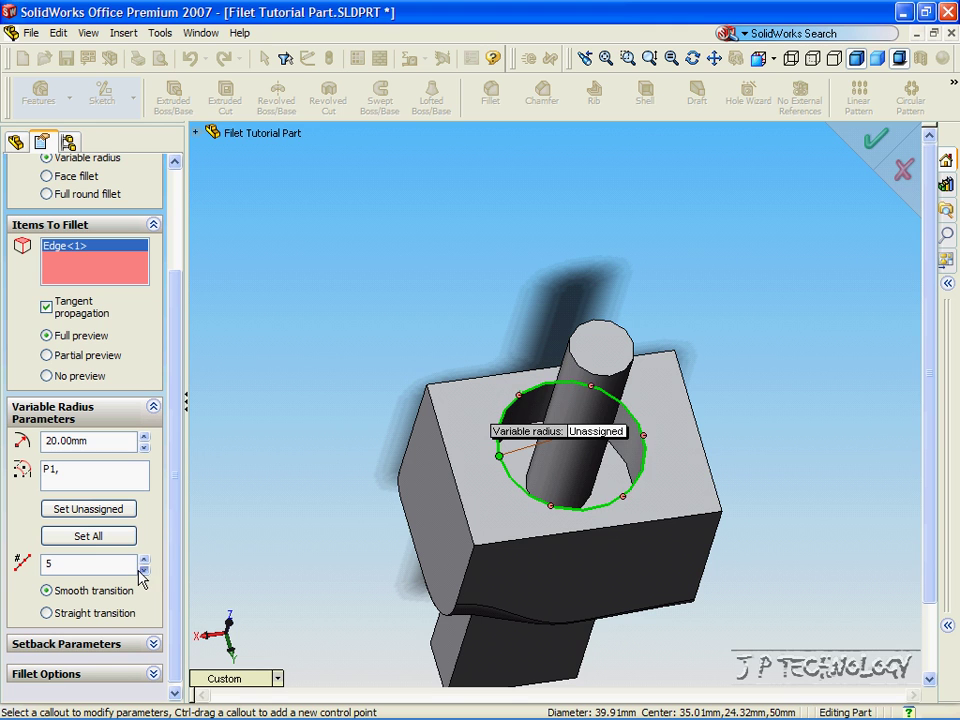
Step: Set the recess edge's fillet radius to 5 mm at P1 and 10 mm at the 75% control point
{"action": "double_click", "coordinate": [66, 441]}
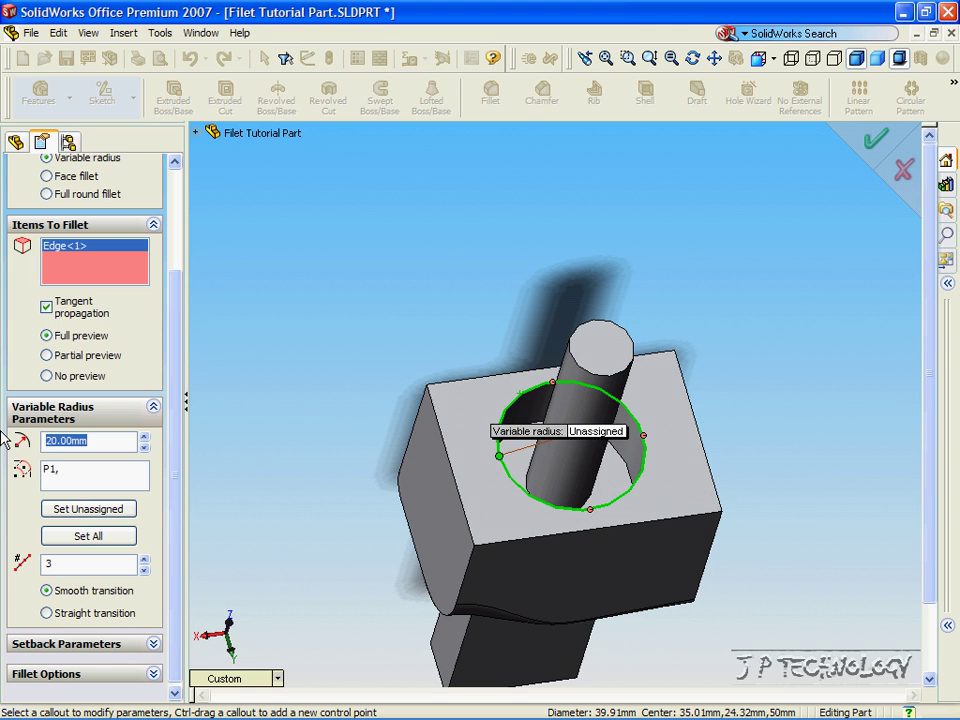
{"action": "type", "text": "5"}
{"action": "left_click", "coordinate": [55, 470]}
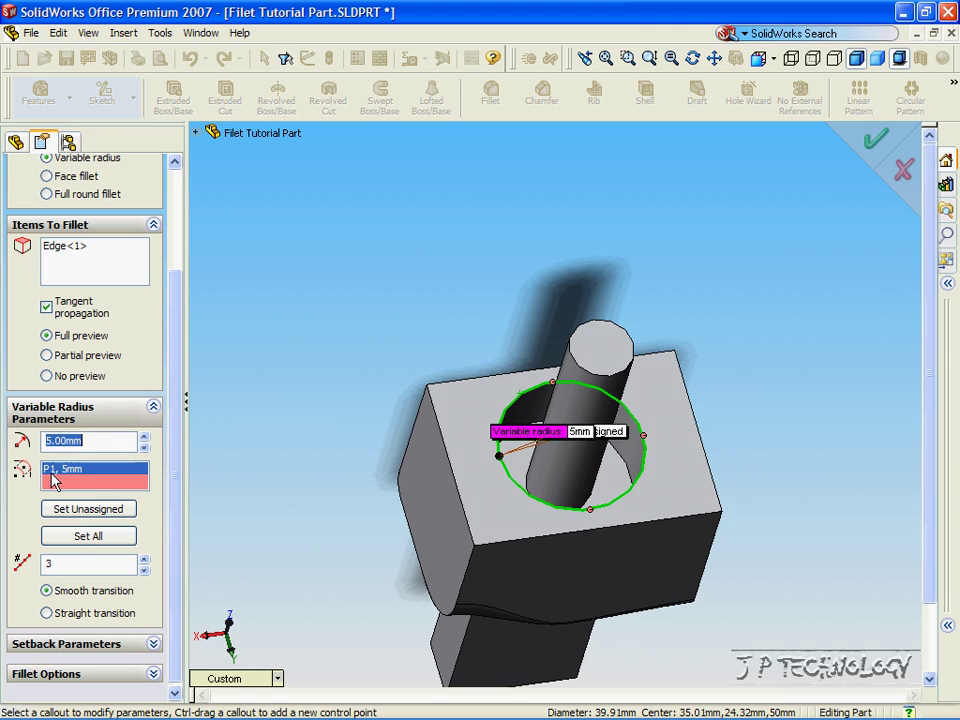
{"action": "left_click", "coordinate": [553, 384]}
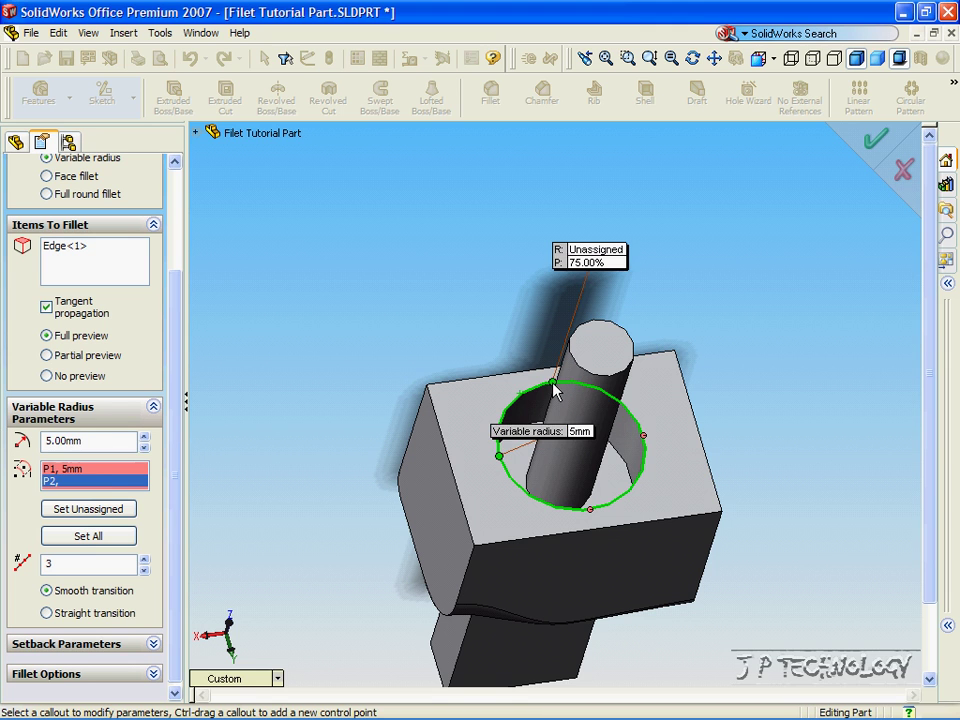
{"action": "double_click", "coordinate": [89, 440]}
{"action": "key", "text": "Return"}
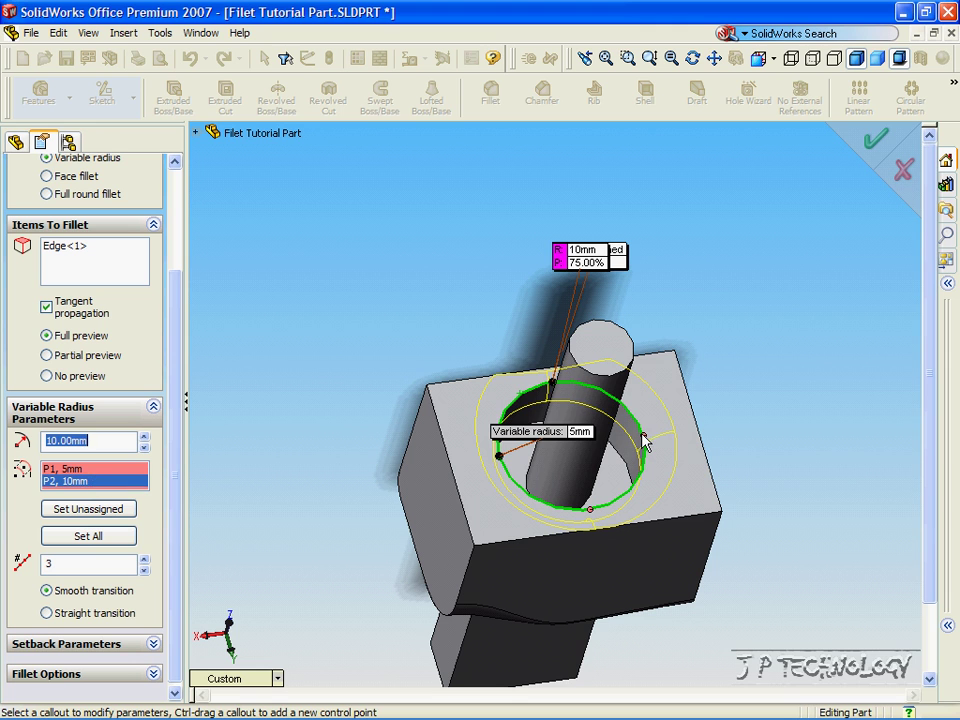
Step: Assign a 5 mm radius to the 50% control point, keeping the 75% point P2 at 10 mm
{"action": "left_click", "coordinate": [642, 436]}
{"action": "left_click_drag", "start_coordinate": [95, 441], "coordinate": [2, 434]}
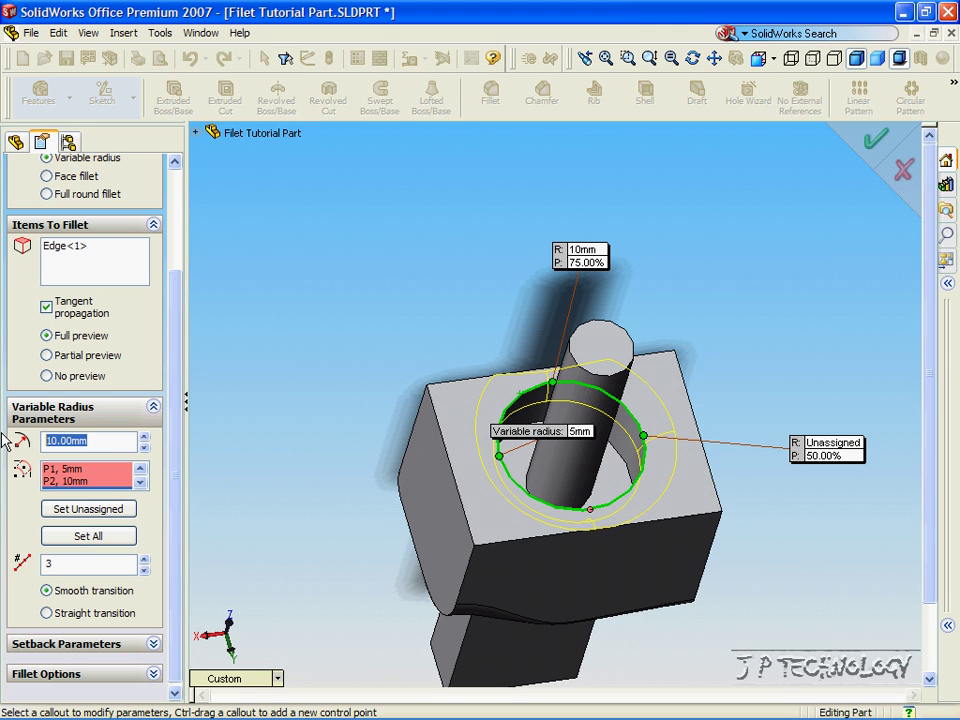
{"action": "type", "text": "5"}
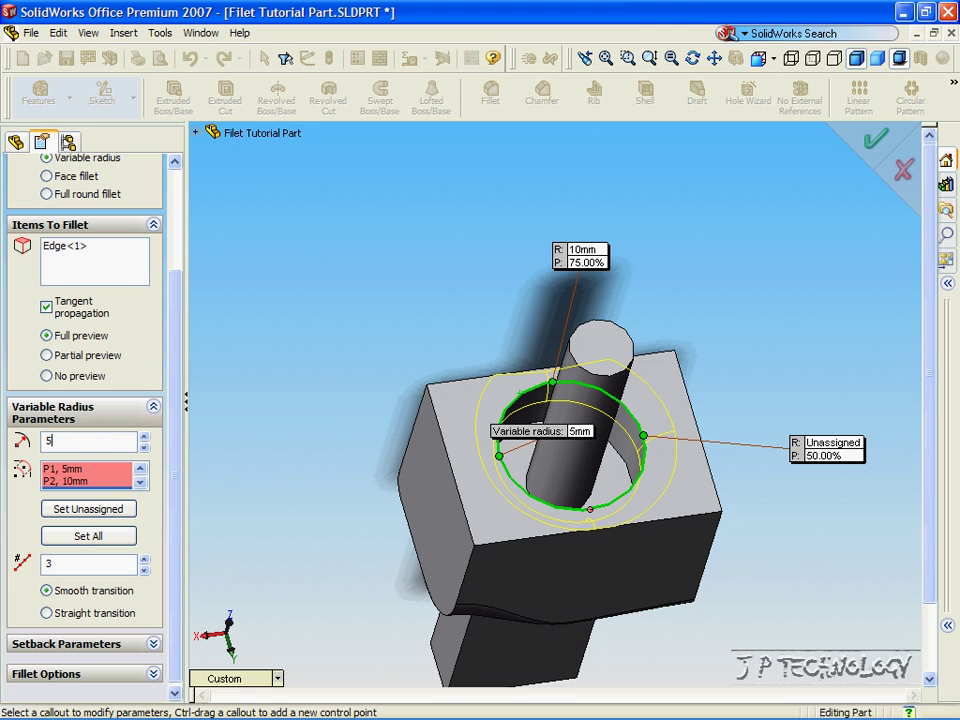
{"action": "left_click", "coordinate": [100, 484]}
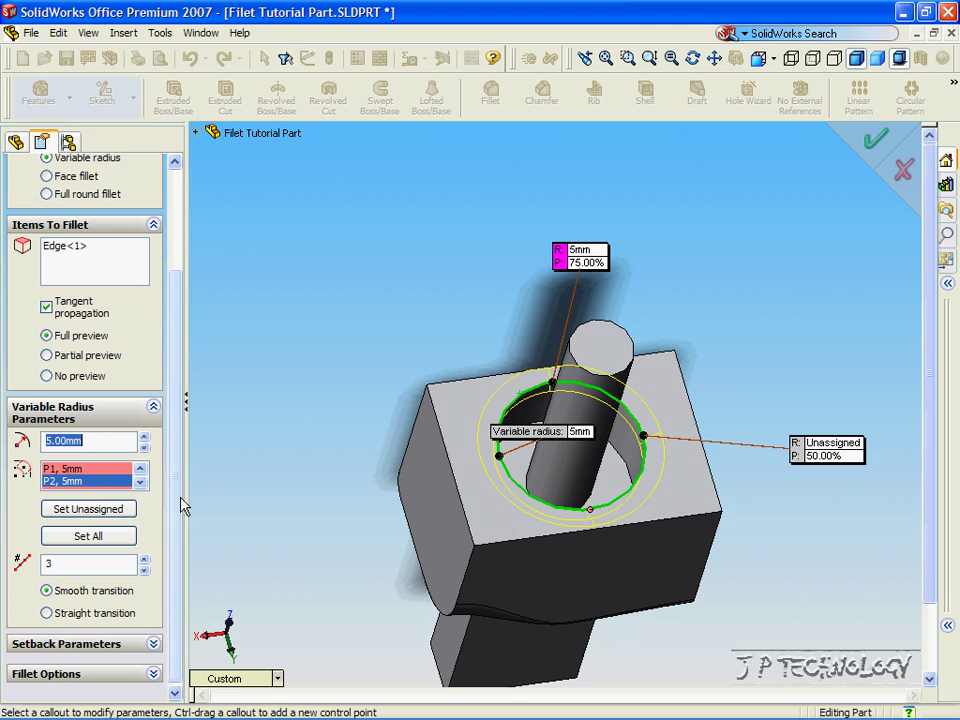
{"action": "scroll", "coordinate": [120, 484], "scroll_direction": "down", "scroll_amount": 1}
{"action": "left_click", "coordinate": [119, 482]}
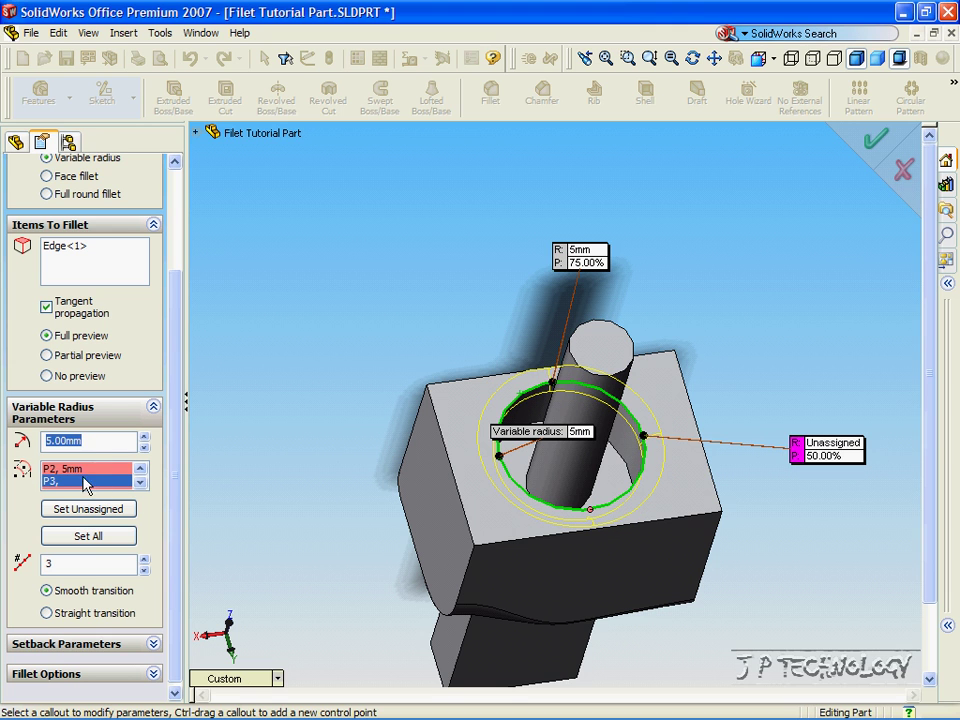
{"action": "double_click", "coordinate": [88, 440]}
{"action": "type", "text": "5"}
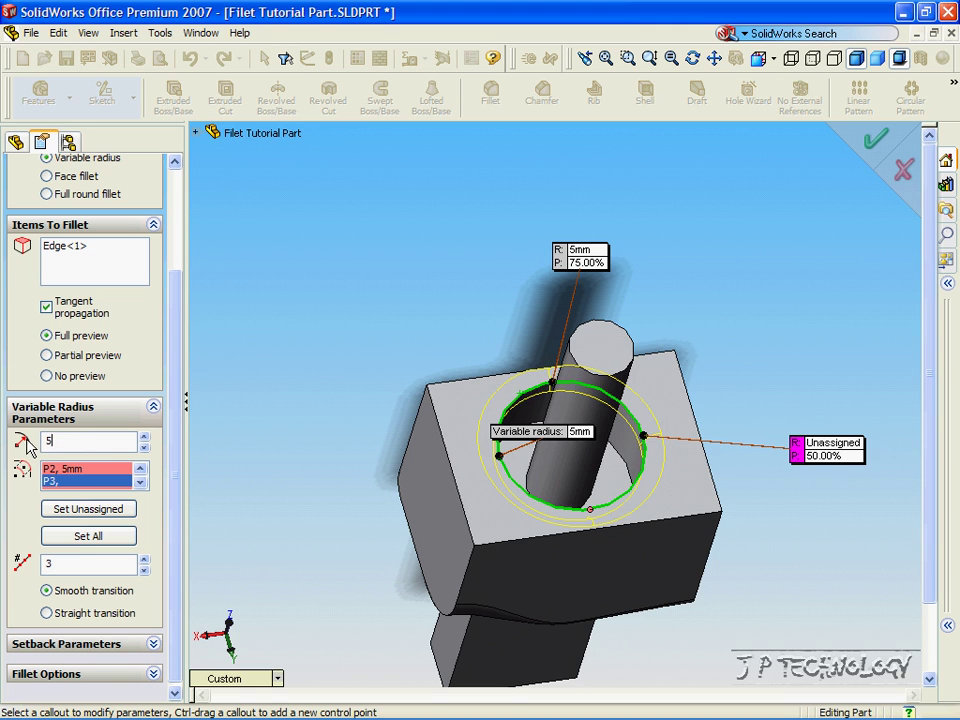
{"action": "key", "text": "Return"}
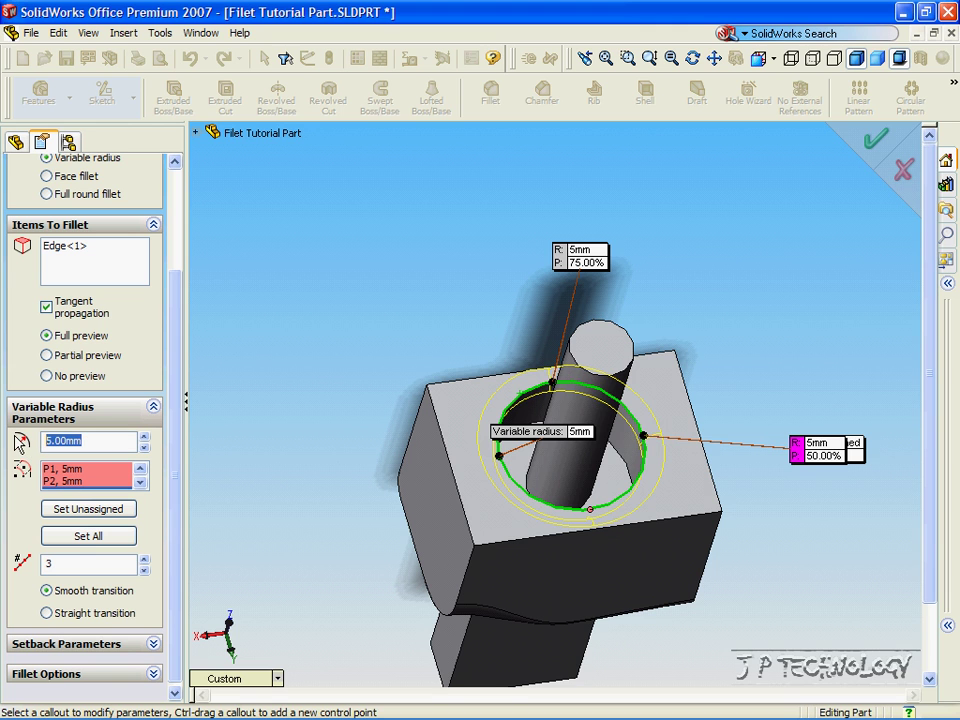
{"action": "type", "text": "10"}
{"action": "key", "text": "Return"}
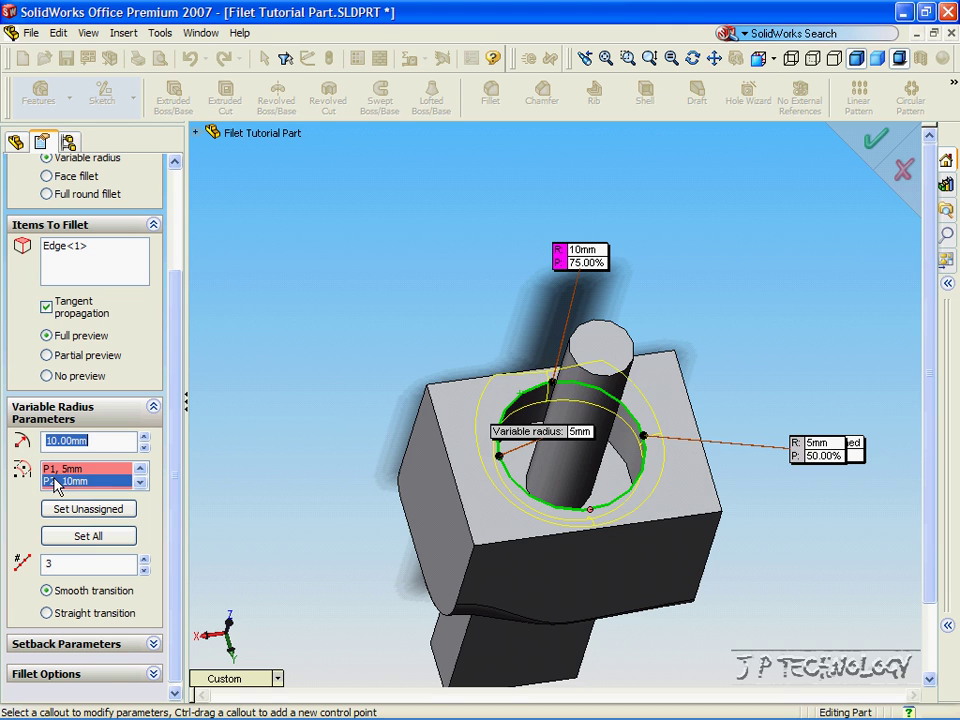
Step: Assign a 10 mm radius to the control point at 25% and accept the recess edge's fillet
{"action": "left_click", "coordinate": [591, 511]}
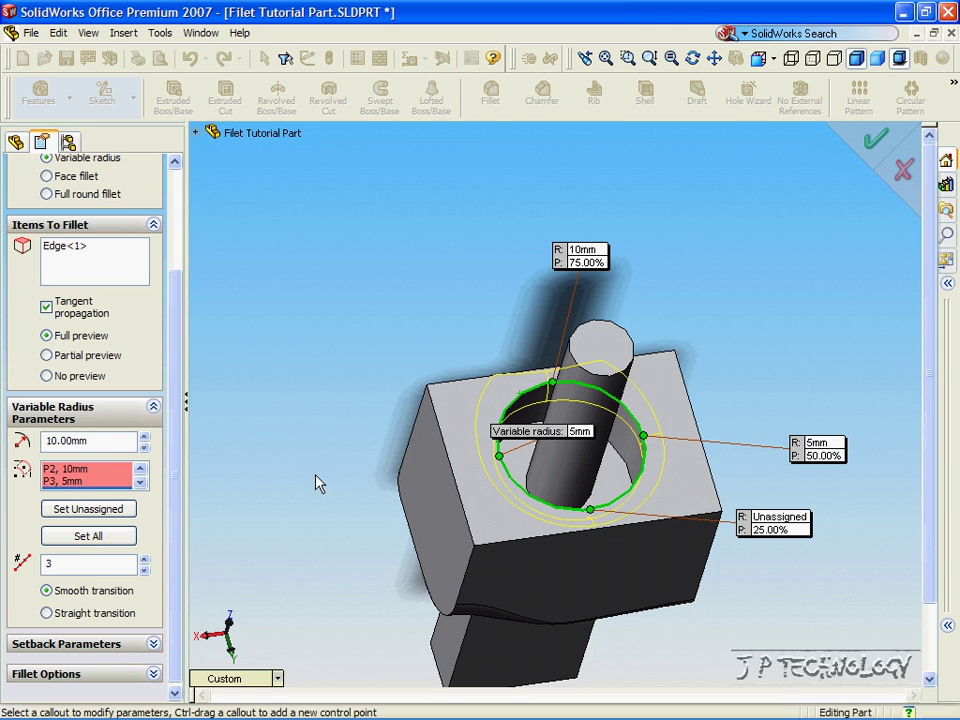
{"action": "left_click", "coordinate": [140, 482]}
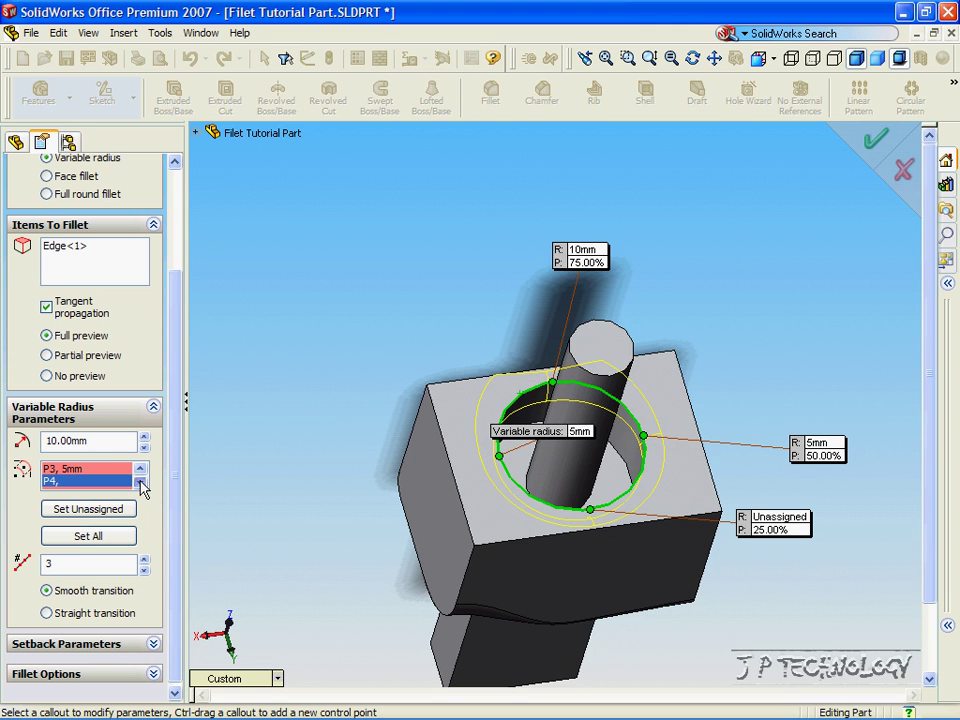
{"action": "type", "text": "10"}
{"action": "key", "text": "Return"}
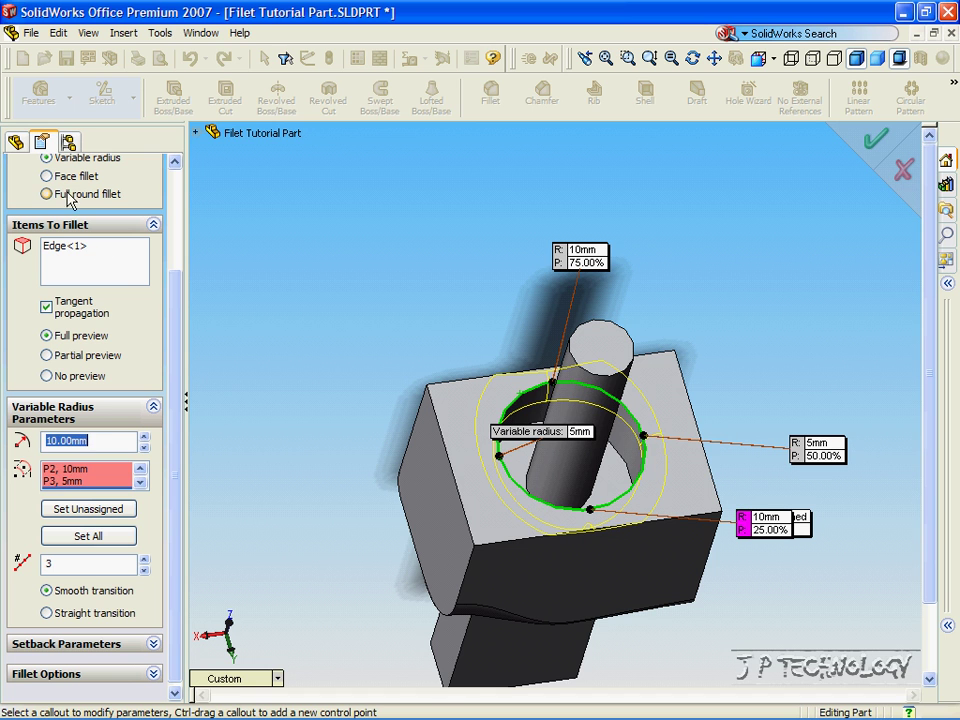
{"action": "scroll", "coordinate": [180, 303], "scroll_direction": "up", "scroll_amount": 5}
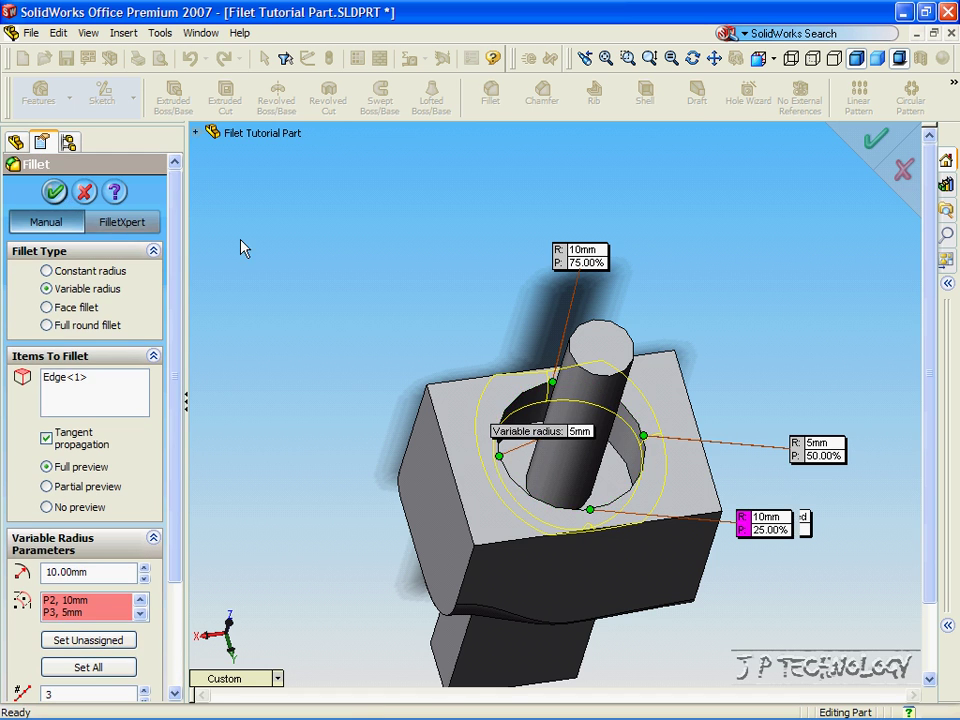
{"action": "key", "text": "Return"}
Step: Start another variable radius fillet on the inner circular edge where the recess wall meets its floor
{"action": "middle_click_drag", "start_coordinate": [347, 279], "coordinate": [529, 319]}
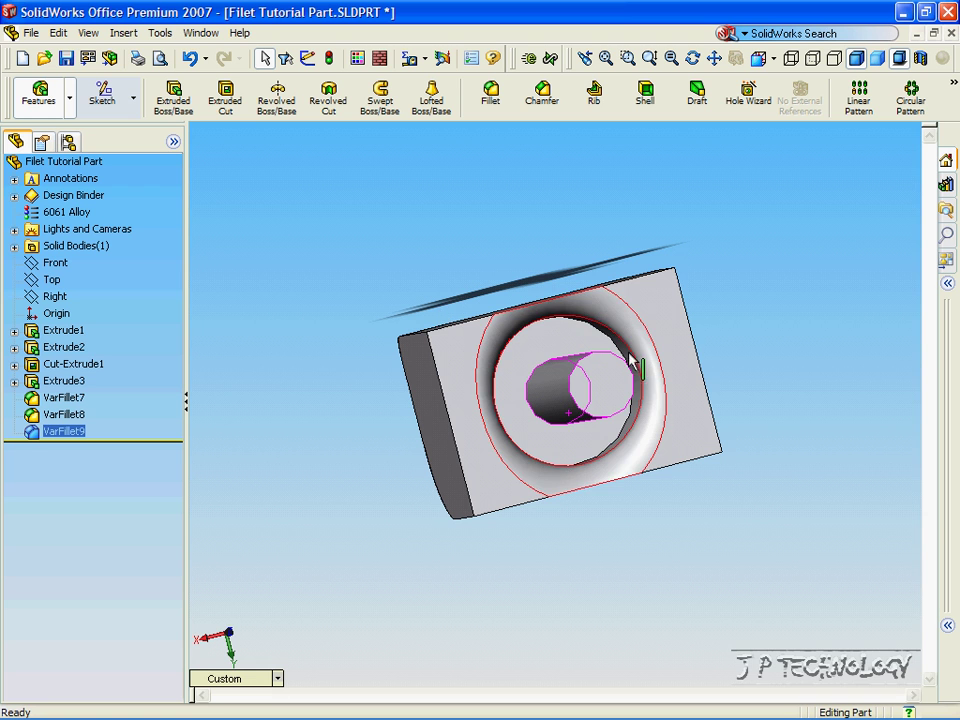
{"action": "middle_click_drag", "start_coordinate": [613, 437], "coordinate": [561, 450]}
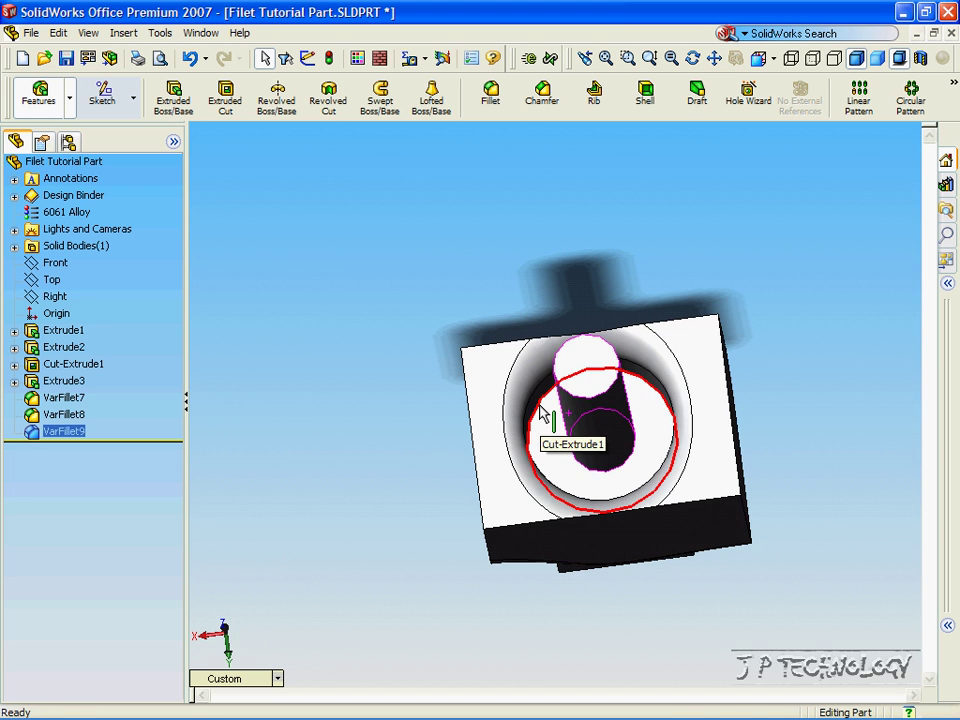
{"action": "left_click", "coordinate": [540, 408]}
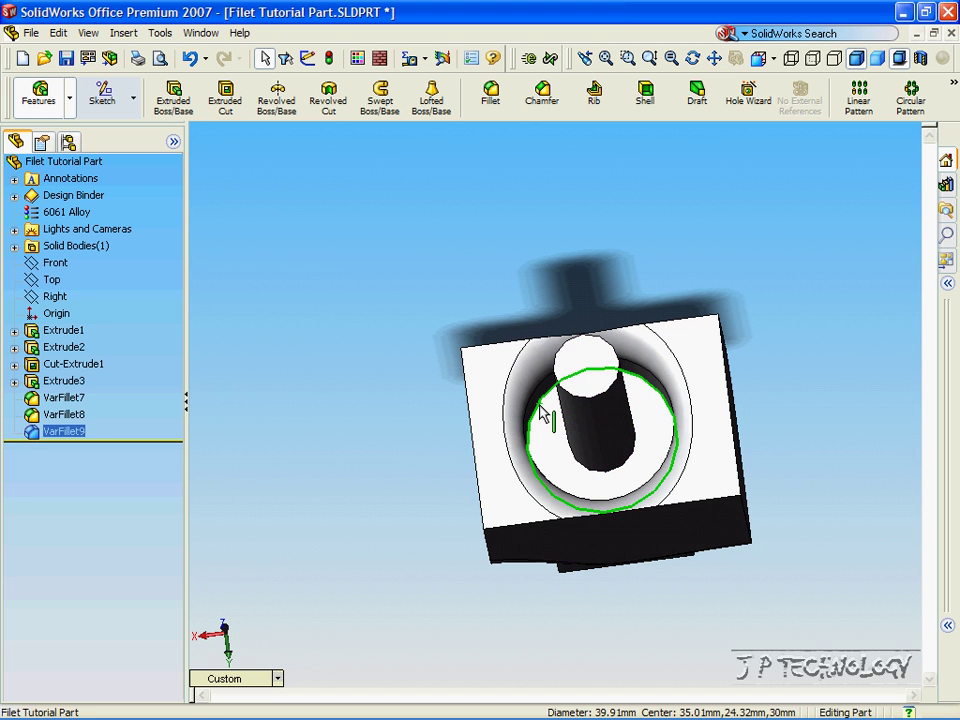
{"action": "left_click", "coordinate": [492, 97]}
{"action": "left_click", "coordinate": [86, 289]}
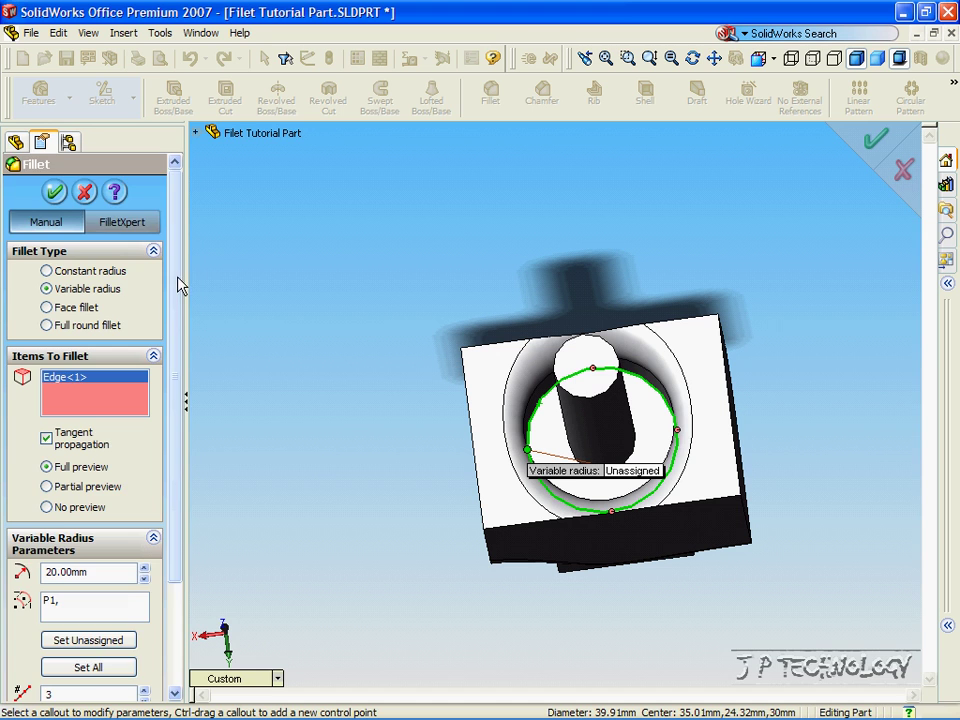
Step: Set the inner recess edge's variable fillet radius to 5 mm at control point P1
{"action": "left_click_drag", "start_coordinate": [178, 281], "coordinate": [178, 435]}
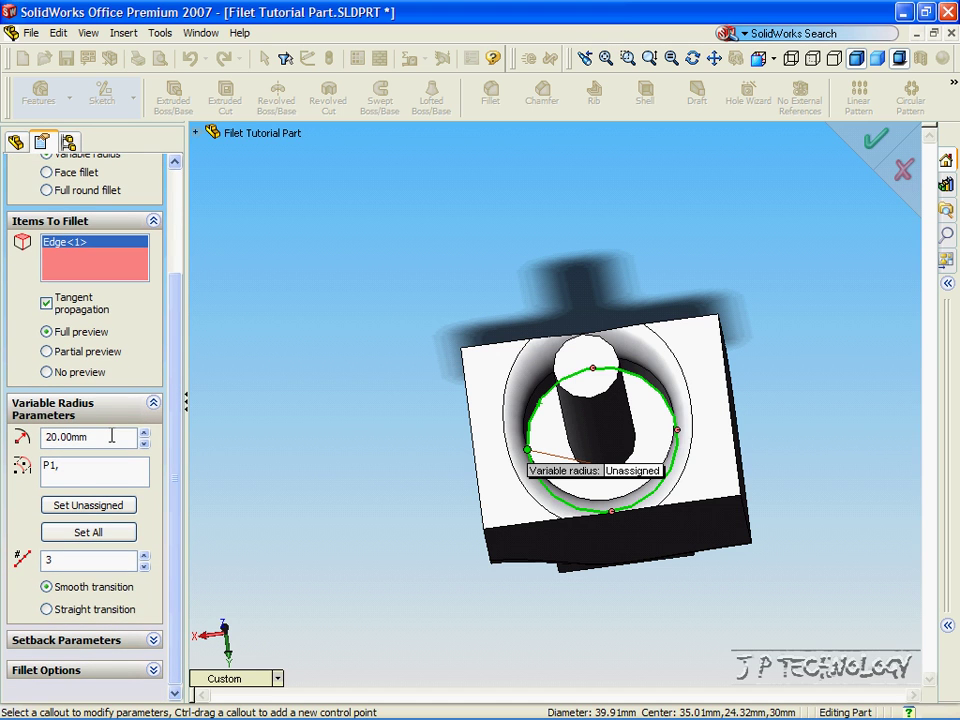
{"action": "double_click", "coordinate": [50, 437]}
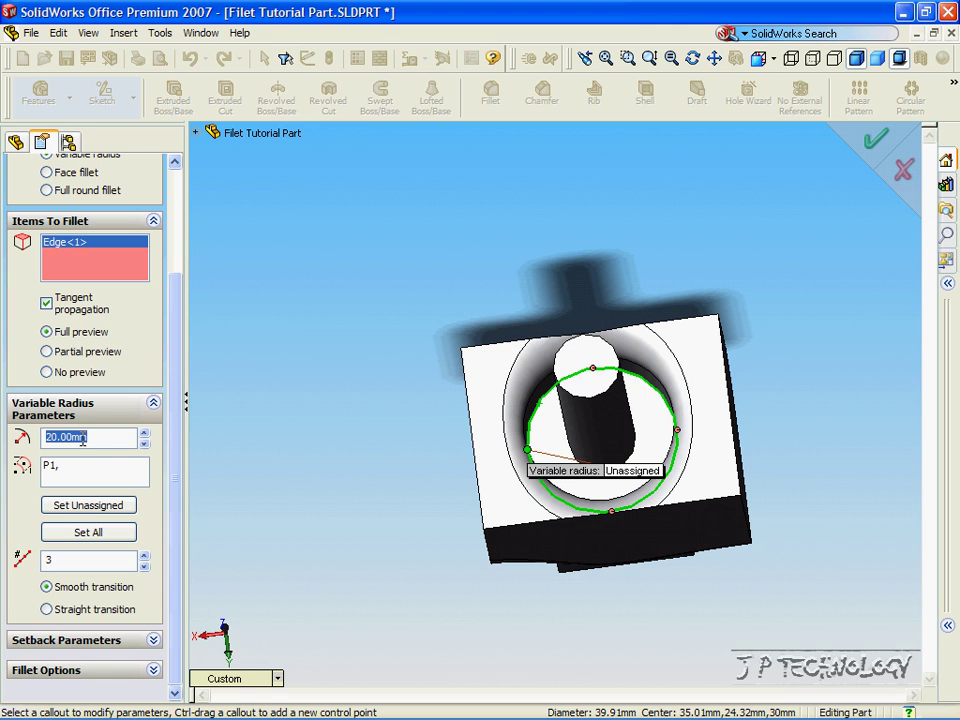
{"action": "type", "text": "5"}
{"action": "key", "text": "Return"}
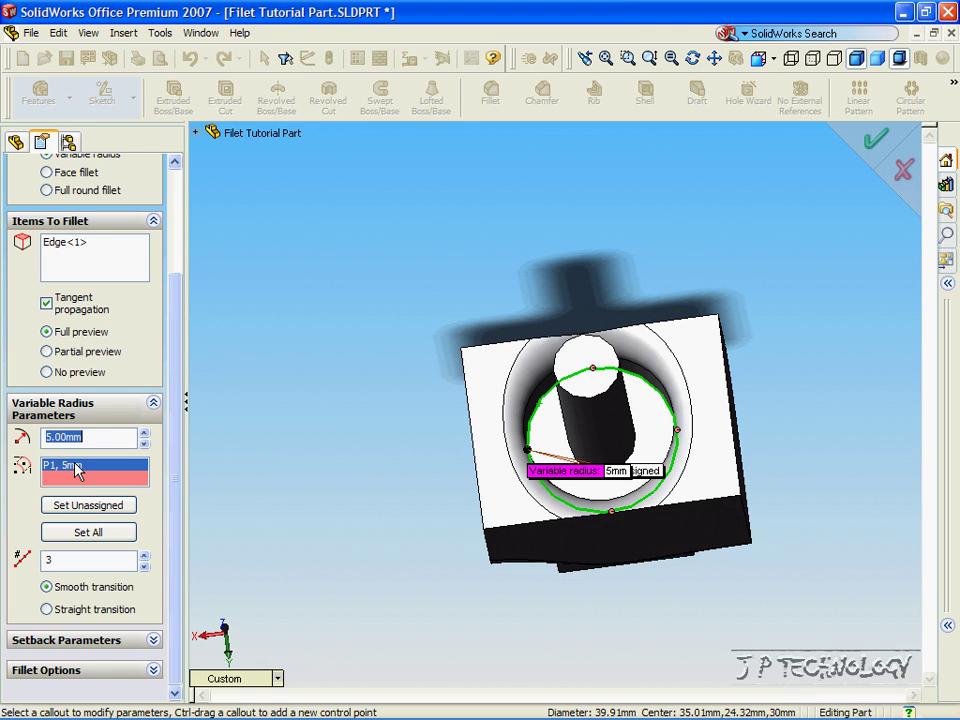
Step: Activate the 75% and 50% control points on the inner recess edge and assign 5 mm to the 50% point P3
{"action": "left_click", "coordinate": [593, 370]}
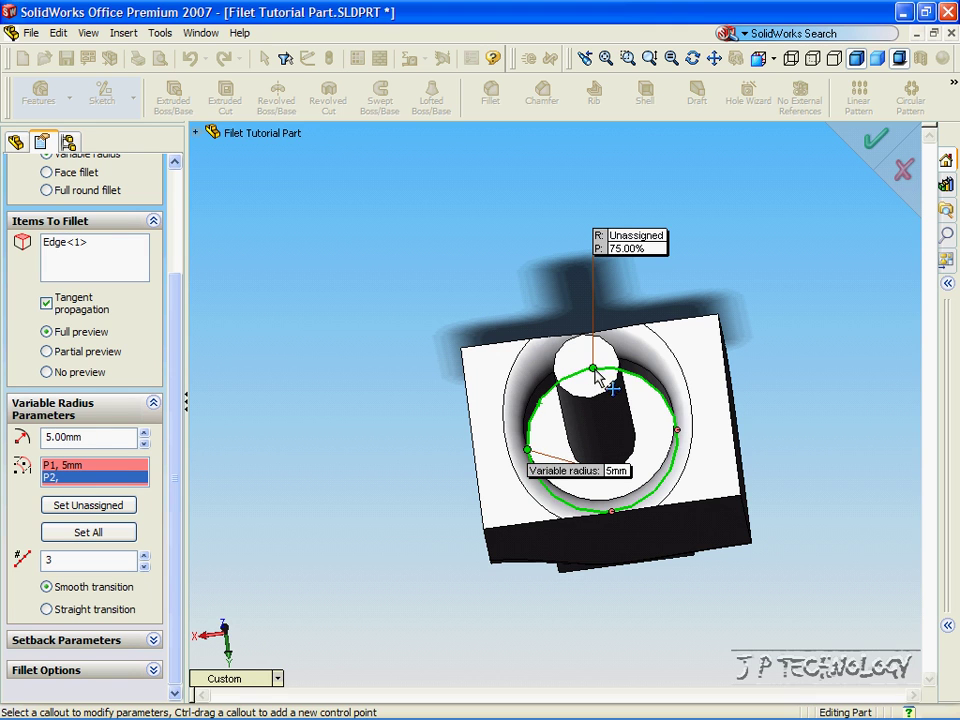
{"action": "double_click", "coordinate": [93, 437]}
{"action": "type", "text": "2"}
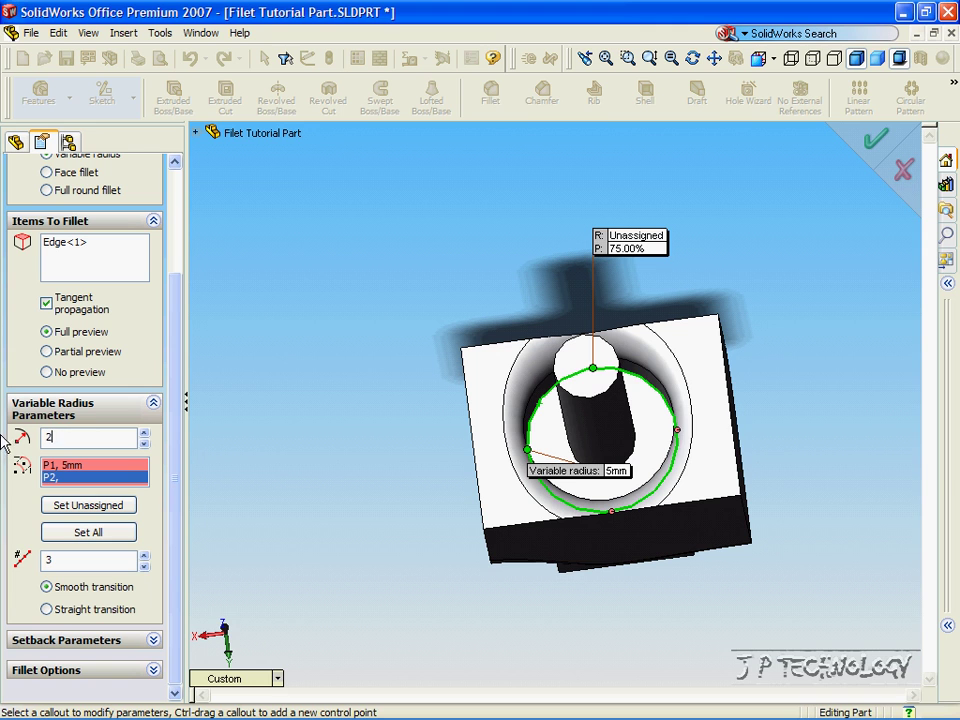
{"action": "left_click", "coordinate": [677, 432]}
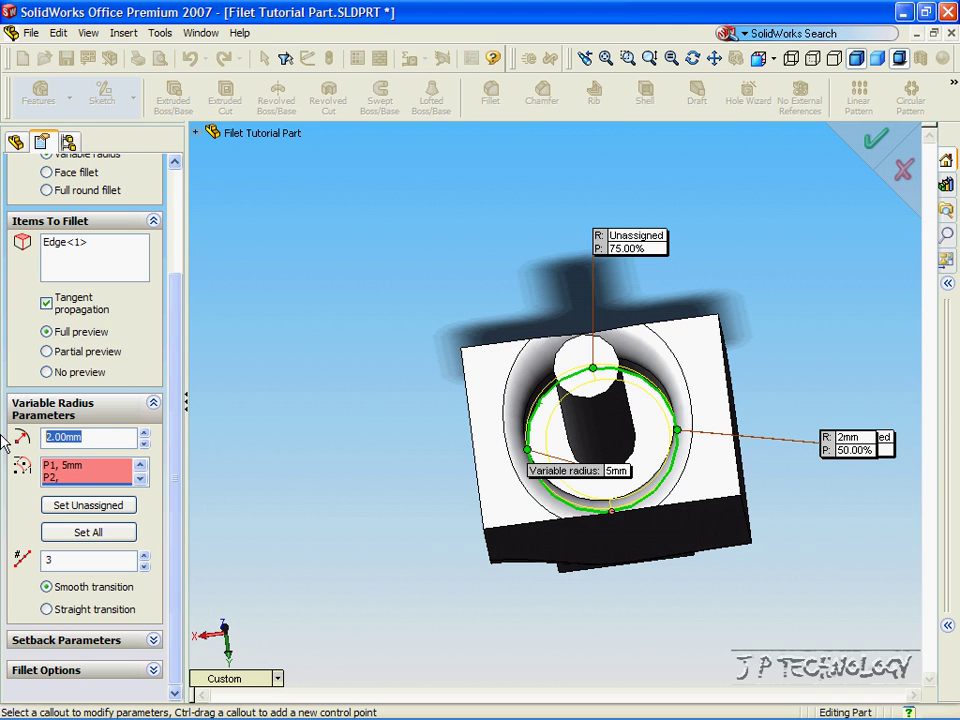
{"action": "type", "text": "5"}
{"action": "left_click", "coordinate": [122, 480]}
{"action": "left_click", "coordinate": [140, 479]}
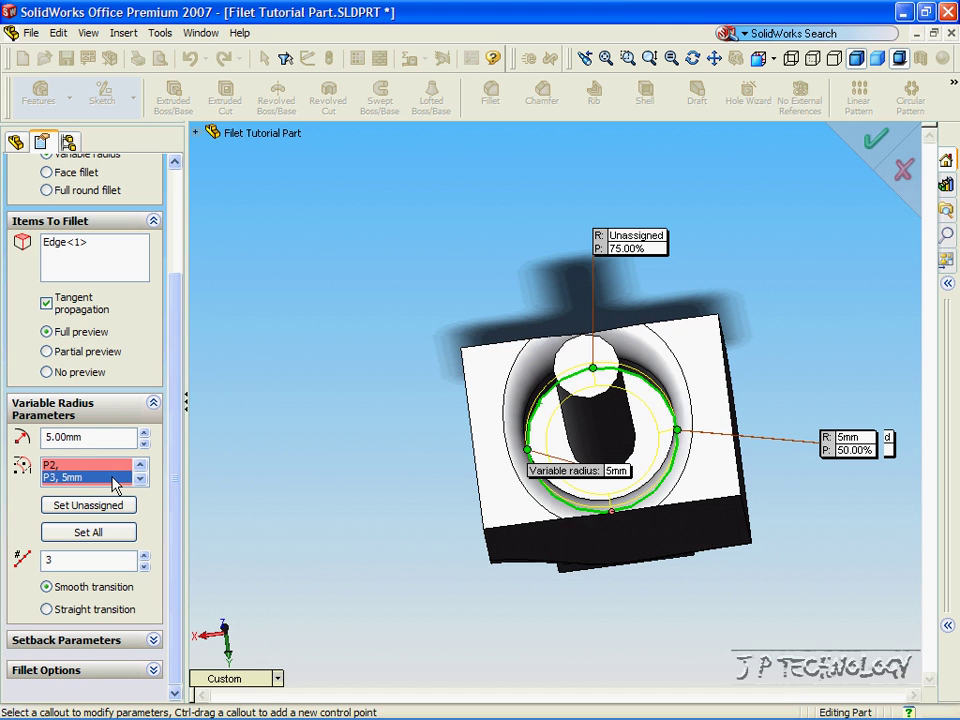
Step: Assign a 2 mm radius to control point P2 at 75% on the inner recess edge
{"action": "left_click_drag", "start_coordinate": [52, 437], "coordinate": [88, 437]}
{"action": "type", "text": "2"}
{"action": "key", "text": "Return"}
{"action": "left_click", "coordinate": [140, 479]}
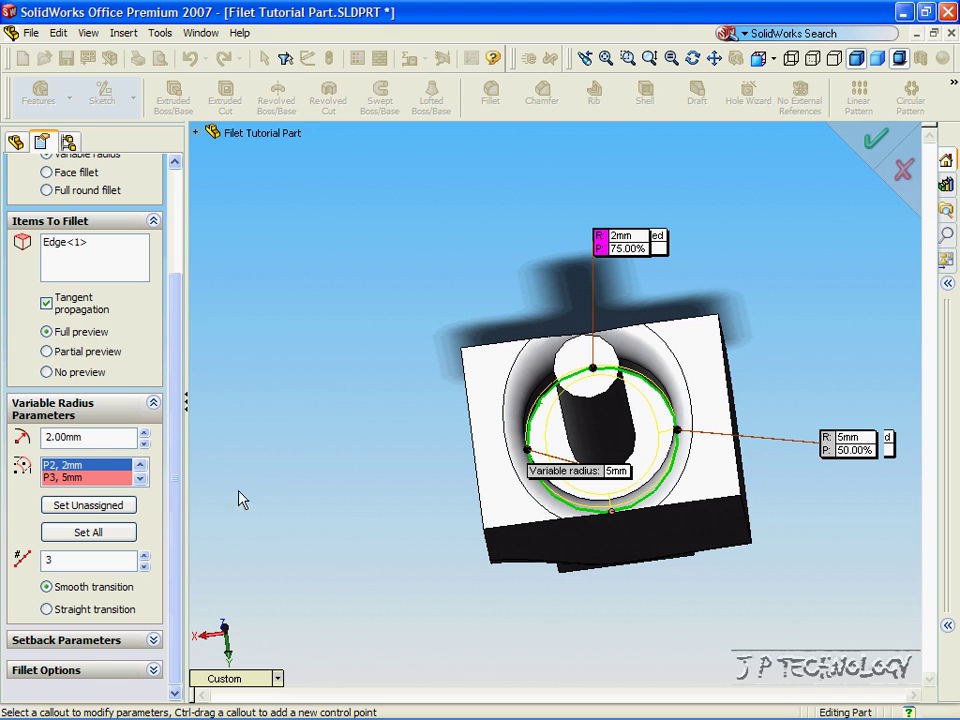
Step: Activate the 25% control point, give it a 2 mm radius and accept the inner recess edge's fillet
{"action": "left_click", "coordinate": [611, 511]}
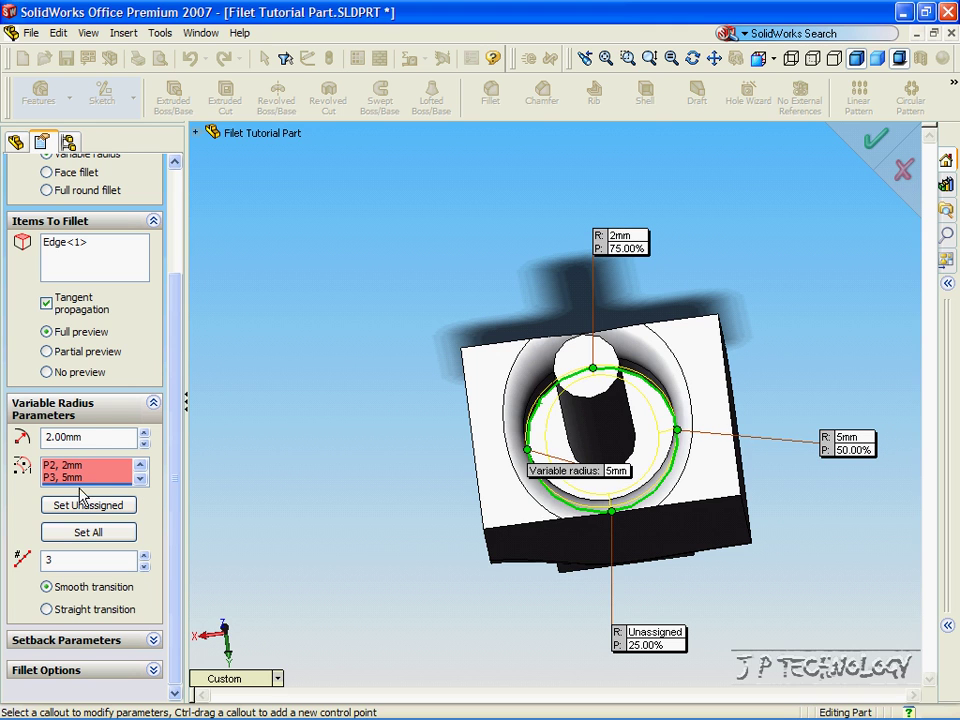
{"action": "double_click", "coordinate": [55, 437]}
{"action": "type", "text": "2"}
{"action": "key", "text": "Return"}
{"action": "left_click", "coordinate": [141, 480]}
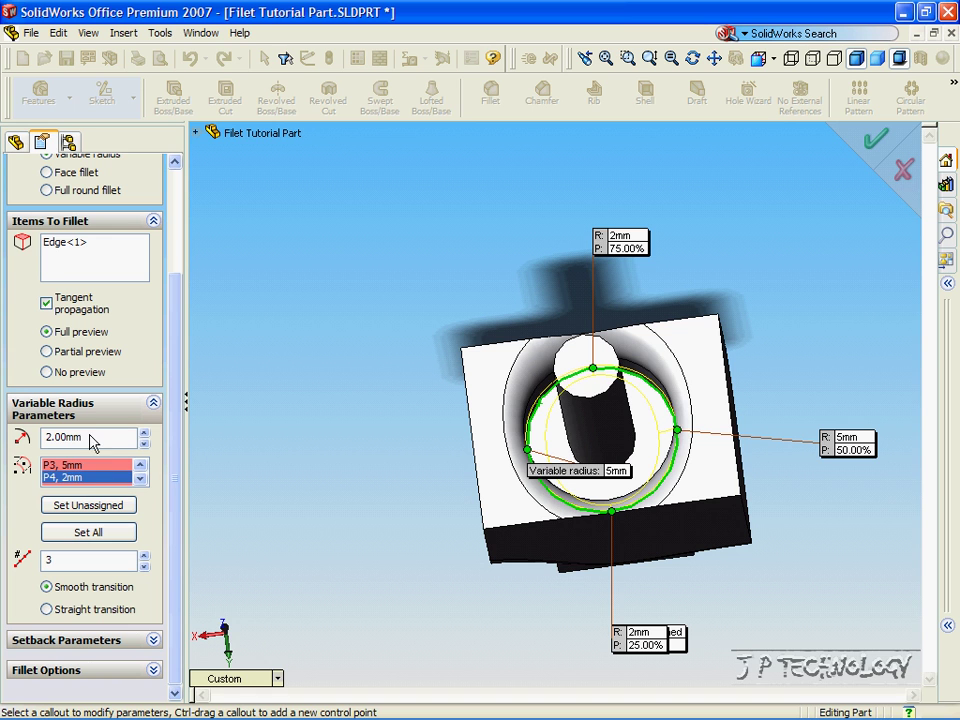
{"action": "scroll", "coordinate": [120, 205], "scroll_direction": "up", "scroll_amount": 5}
{"action": "left_click", "coordinate": [55, 192]}
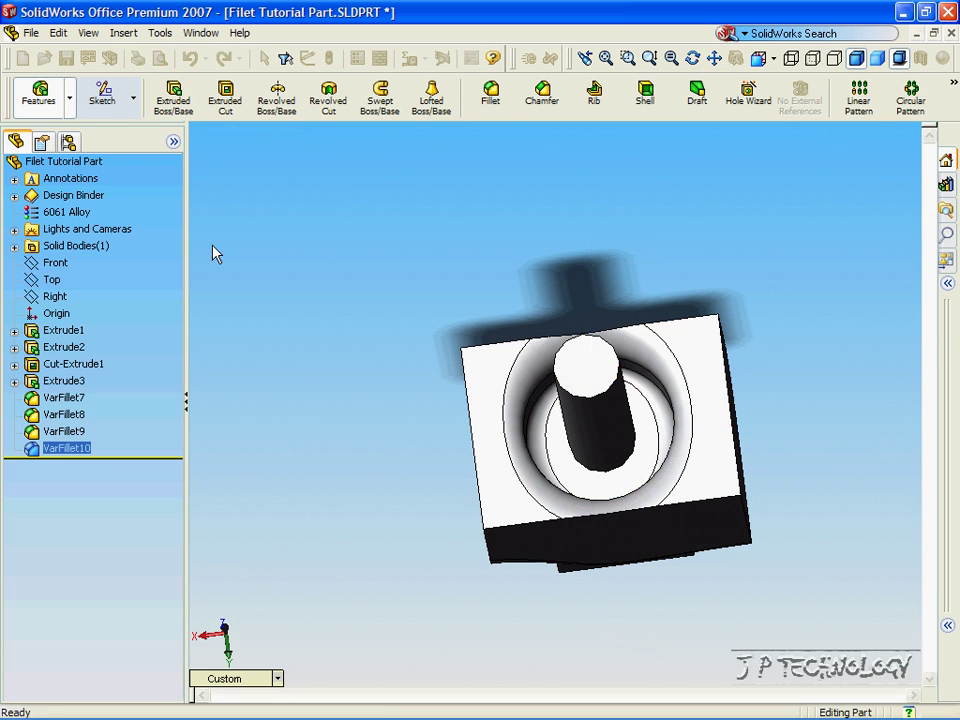
Step: Examine the variable radius fillets on the recess and the block's edges from several sides
{"action": "key", "text": "Right"}
{"action": "key", "text": "Right"}
{"action": "key", "text": "Right"}
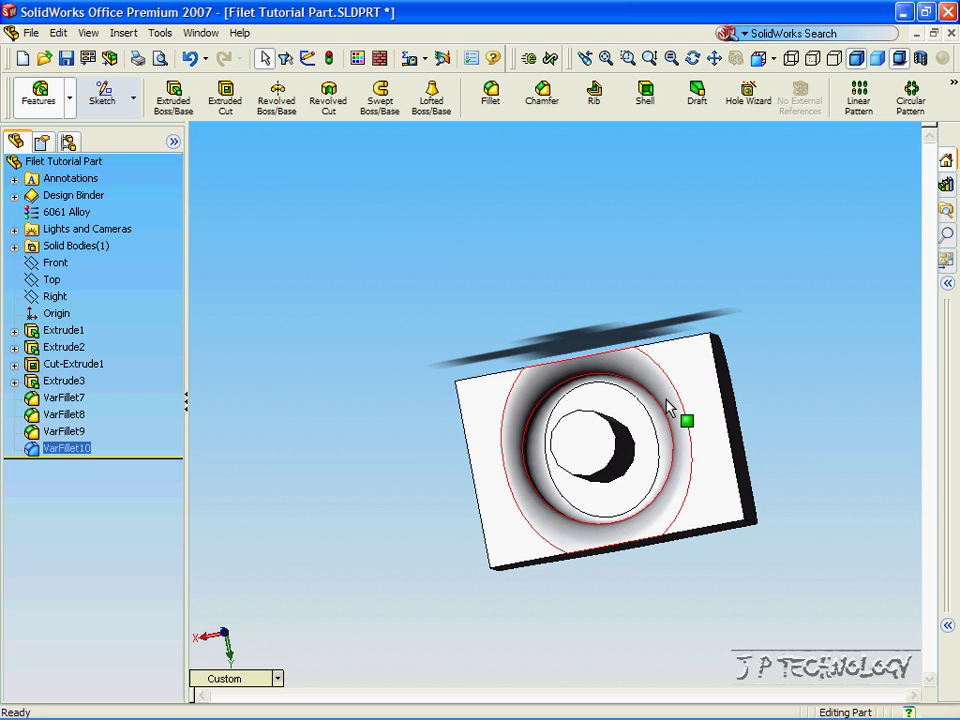
{"action": "key", "text": "Right"}
{"action": "key", "text": "Right"}
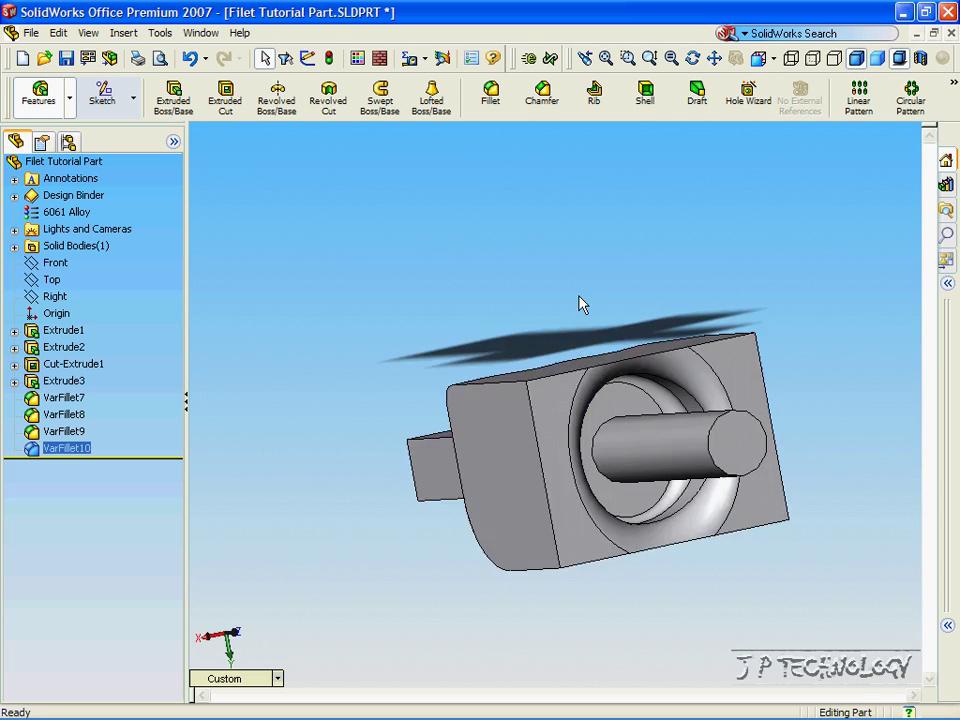
{"action": "key", "text": "Right"}
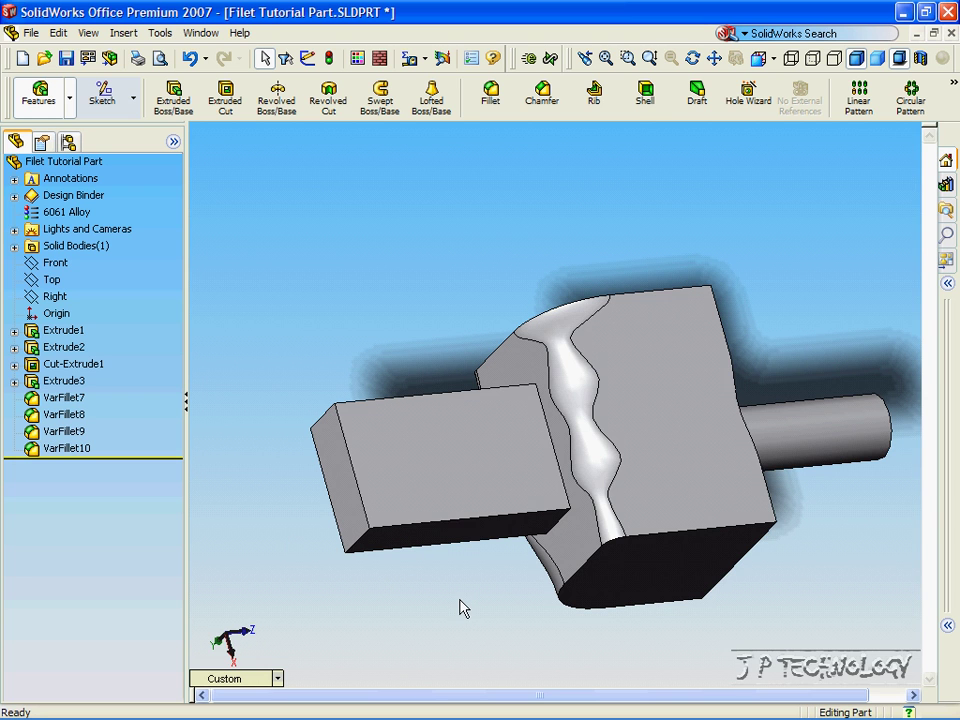